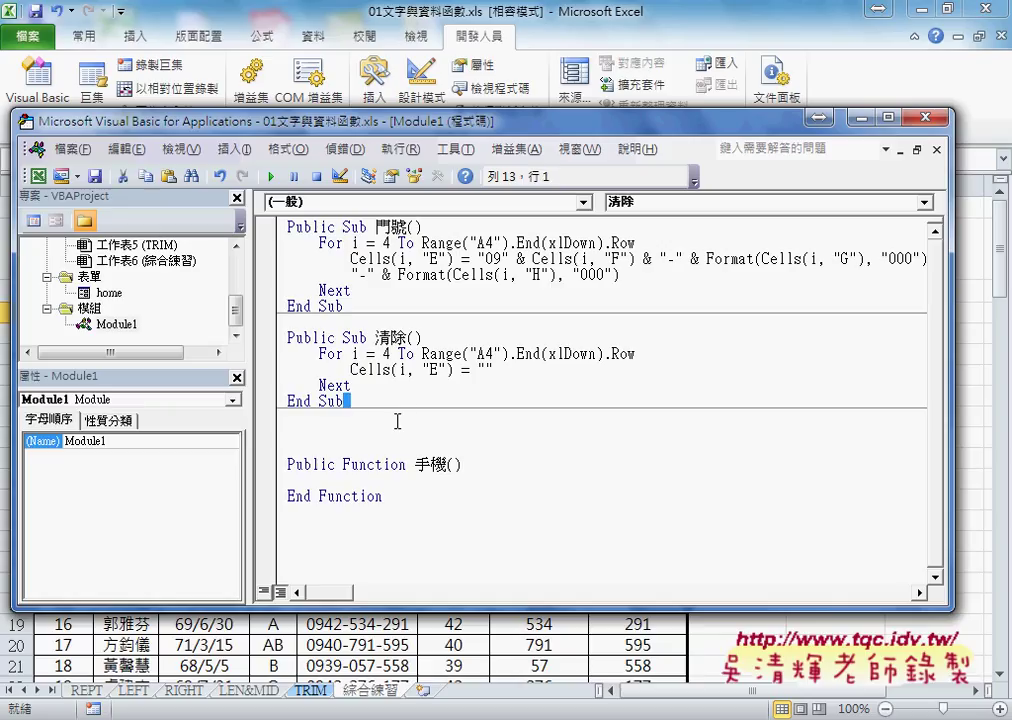
- Delete the blank lines before the 手機 declaration and highlight its Function keyword
key("Delete")
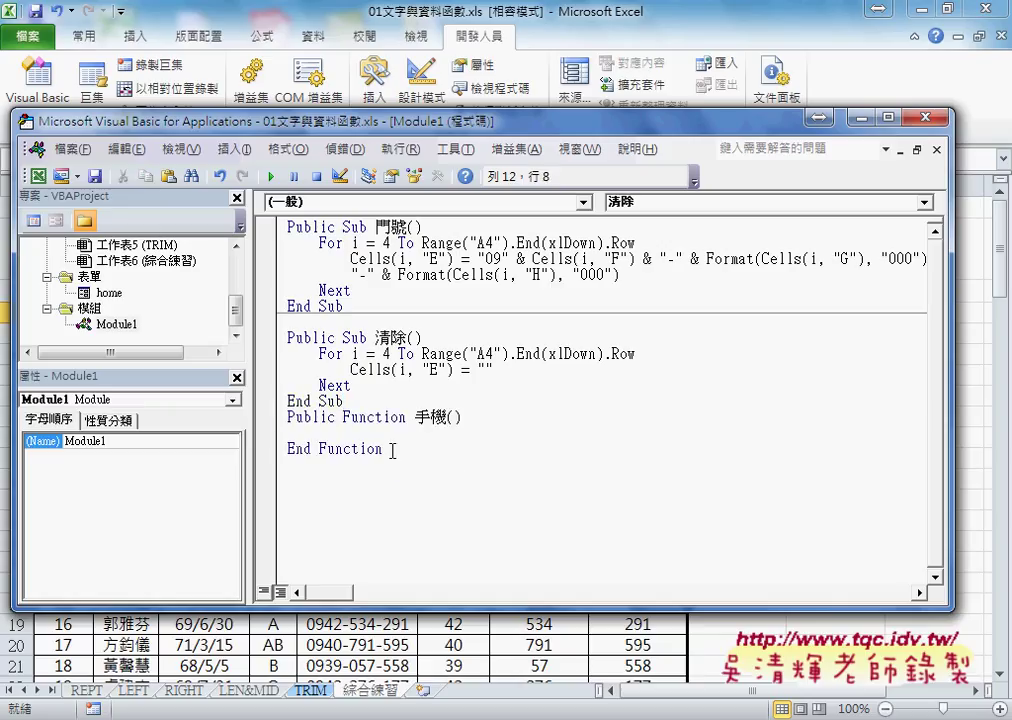
left_click(376, 416)
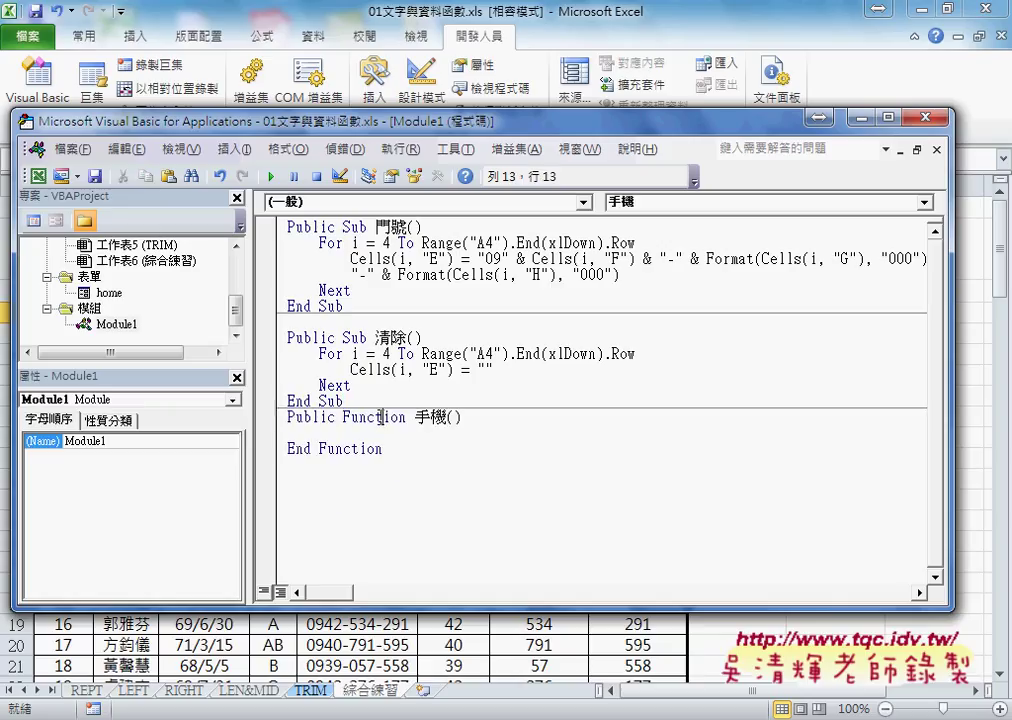
double_click(432, 416)
left_click(408, 417)
left_click_drag(408, 417, 344, 417)
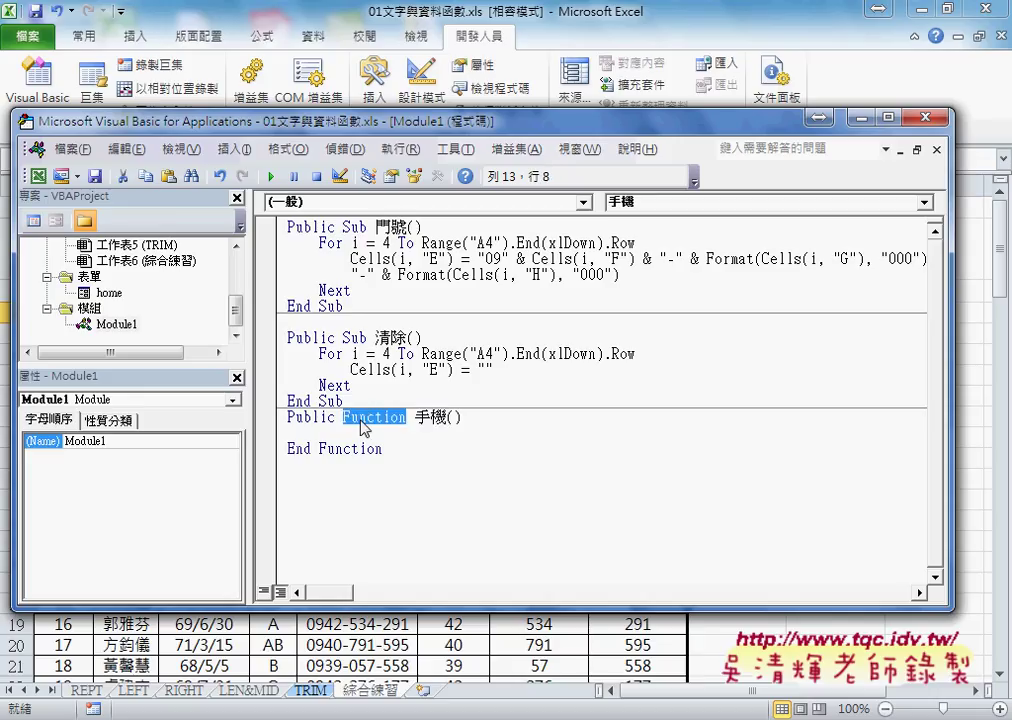
- Highlight Function in End Function, comparing it with the 清除 macro's End Sub
left_click(386, 449)
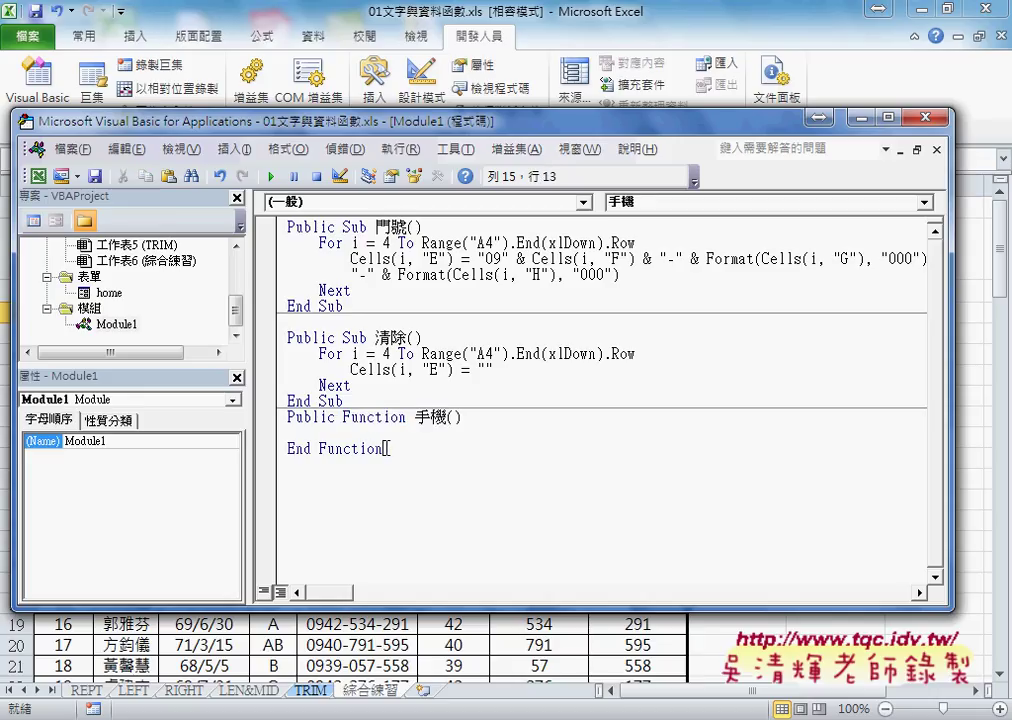
key("shift+Home")
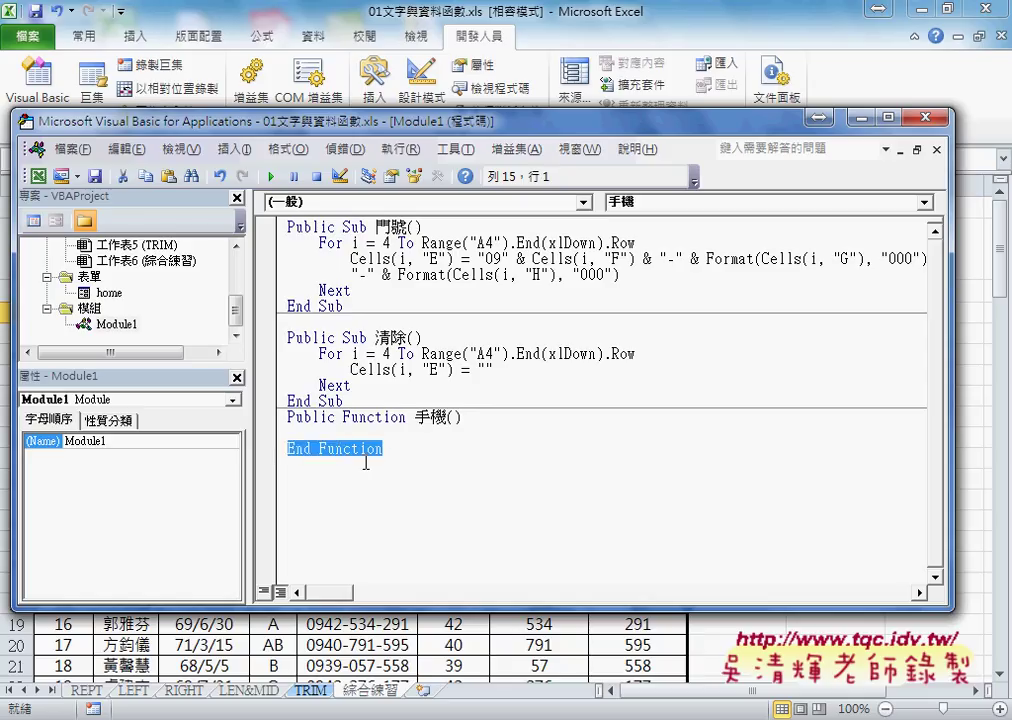
left_click(384, 449)
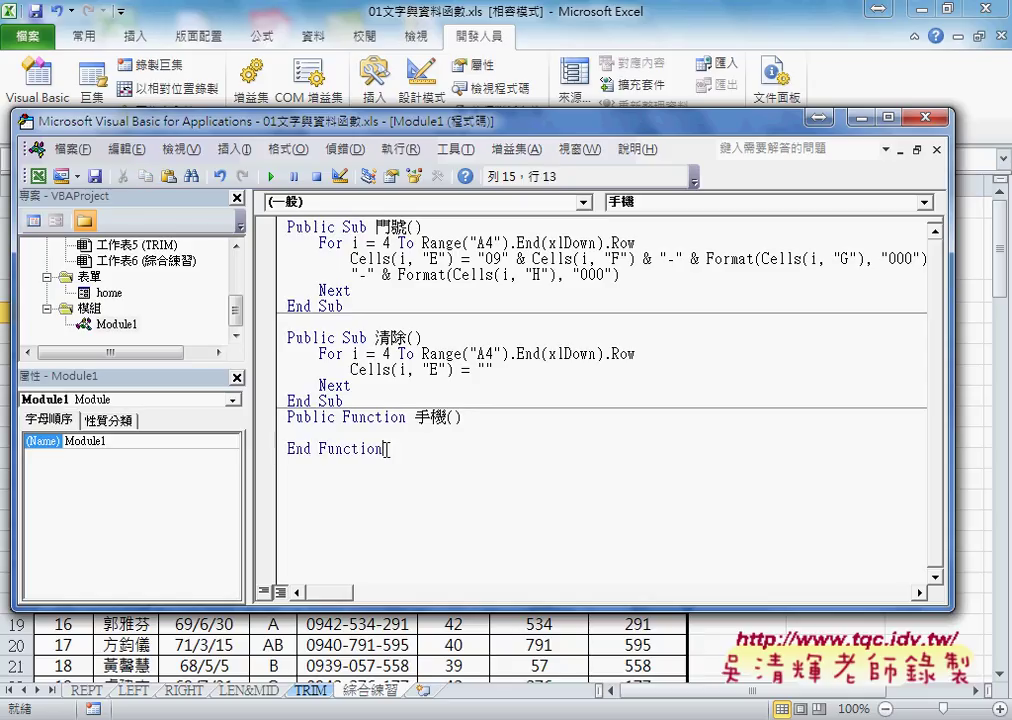
left_click_drag(384, 449, 322, 452)
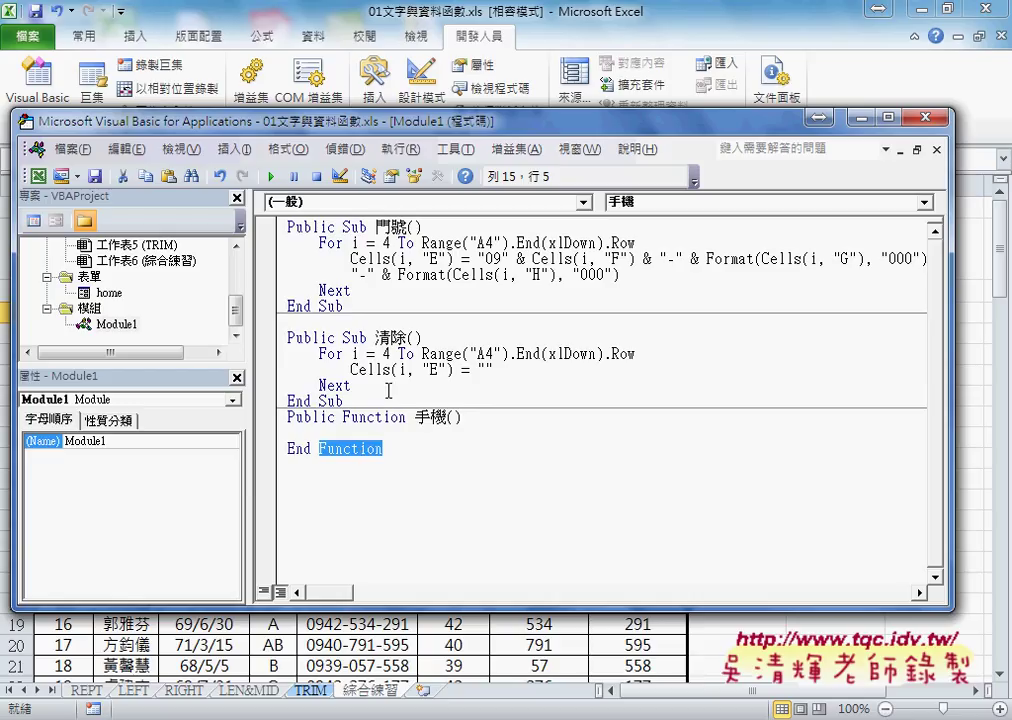
left_click_drag(344, 401, 291, 402)
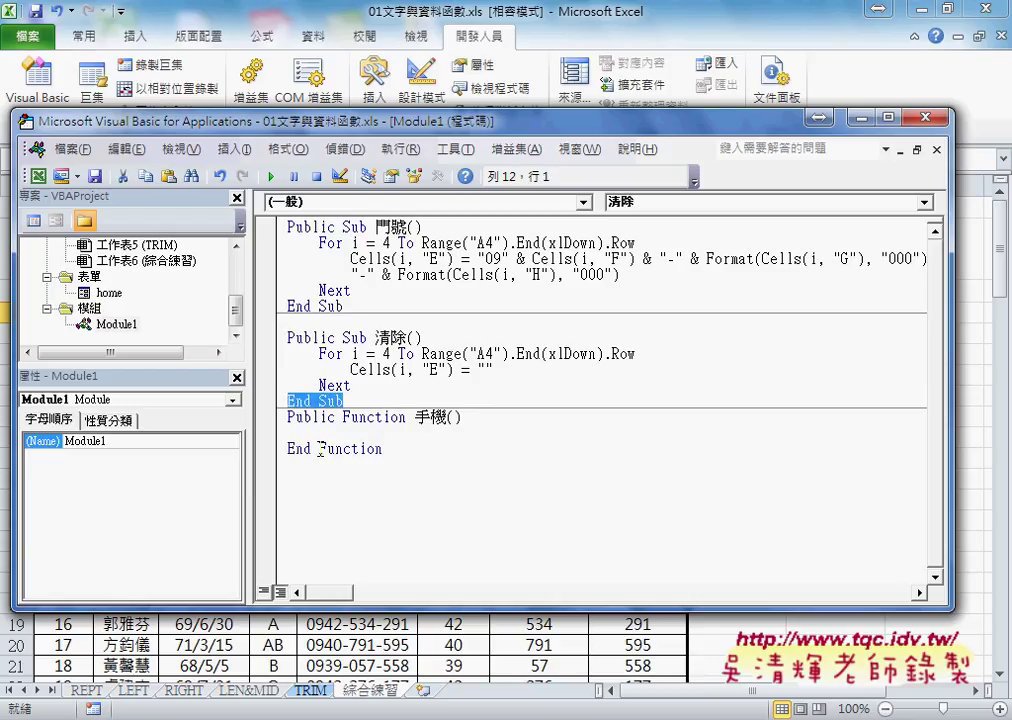
left_click_drag(319, 449, 390, 449)
left_click(455, 418)
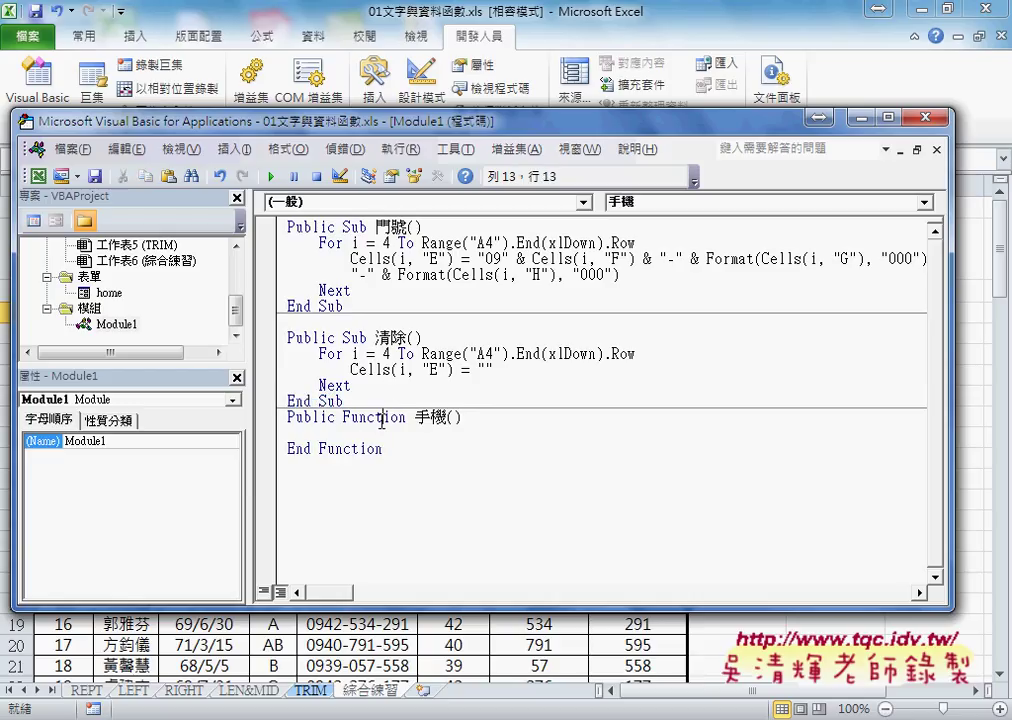
left_click(462, 434)
left_click(380, 420)
left_click(376, 450)
- Copy the F3:H3 header names from the worksheet and return to the VBA editor
left_click_drag(350, 112, 477, 350)
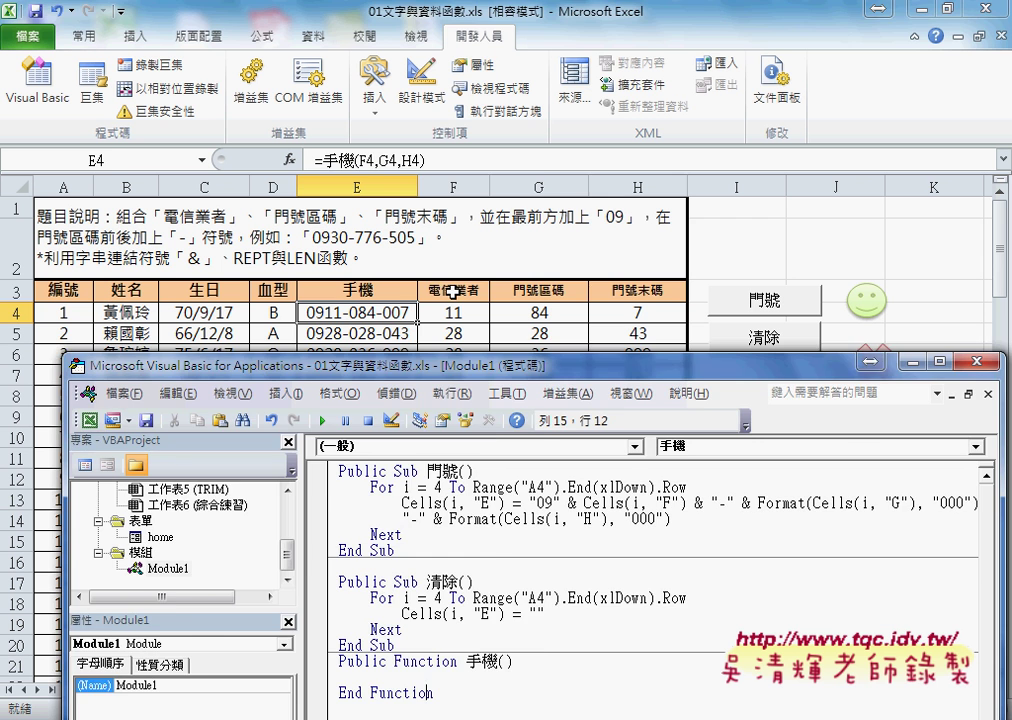
left_click_drag(453, 291, 620, 291)
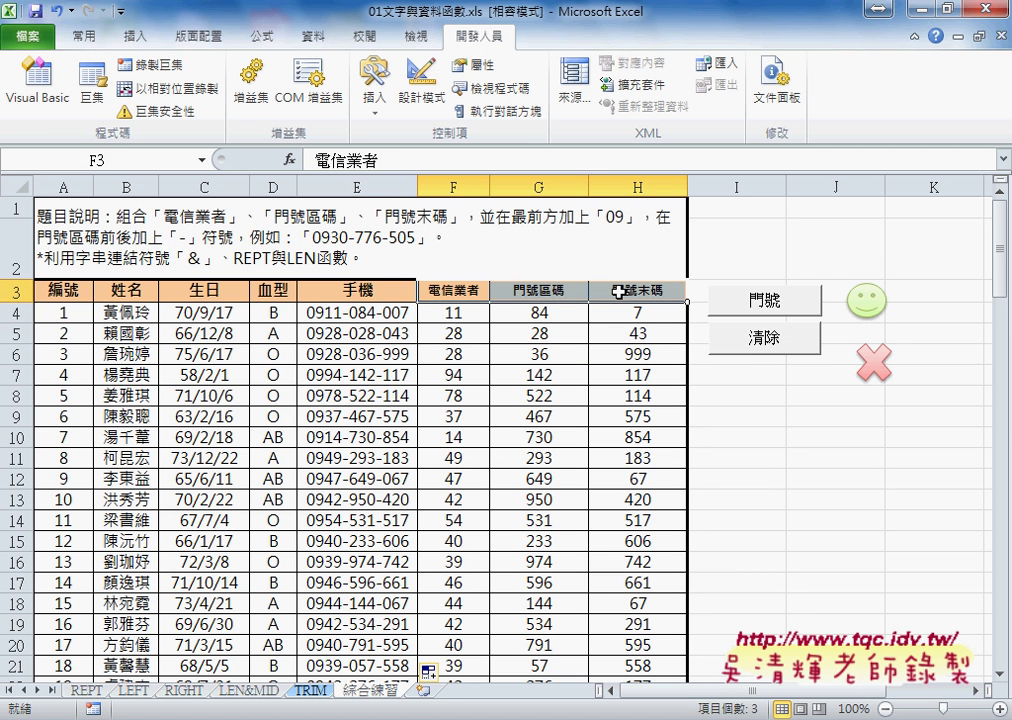
key("ctrl+c")
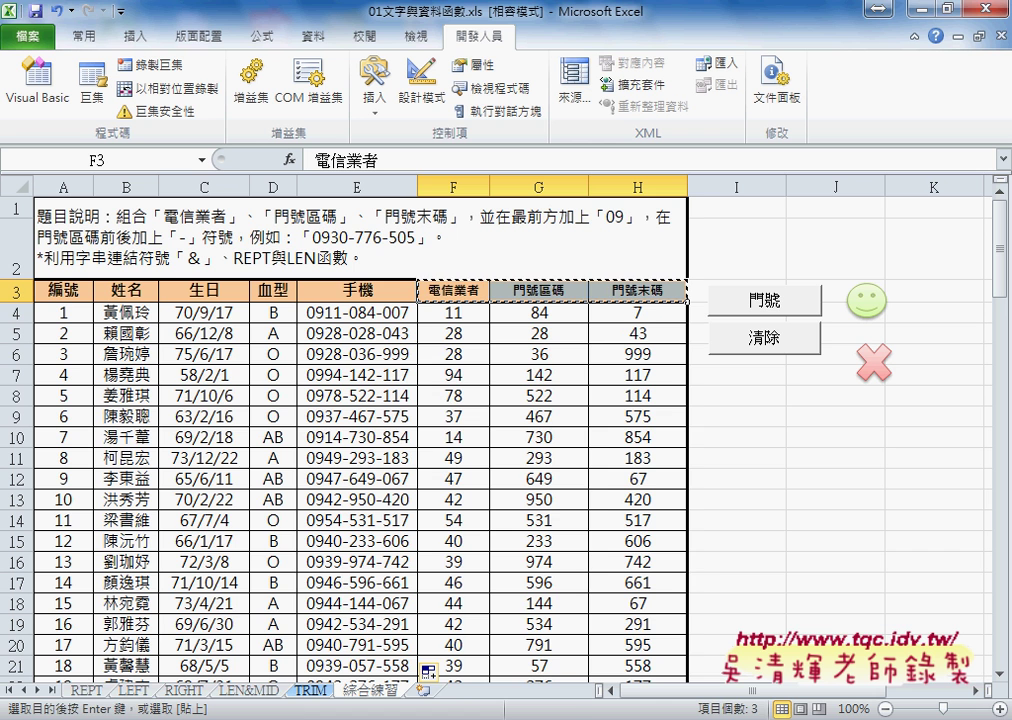
key("alt+F11")
mouse_move(410, 300)
left_mouse_down()
mouse_move(508, 161)
mouse_move(503, 148)
left_mouse_up()
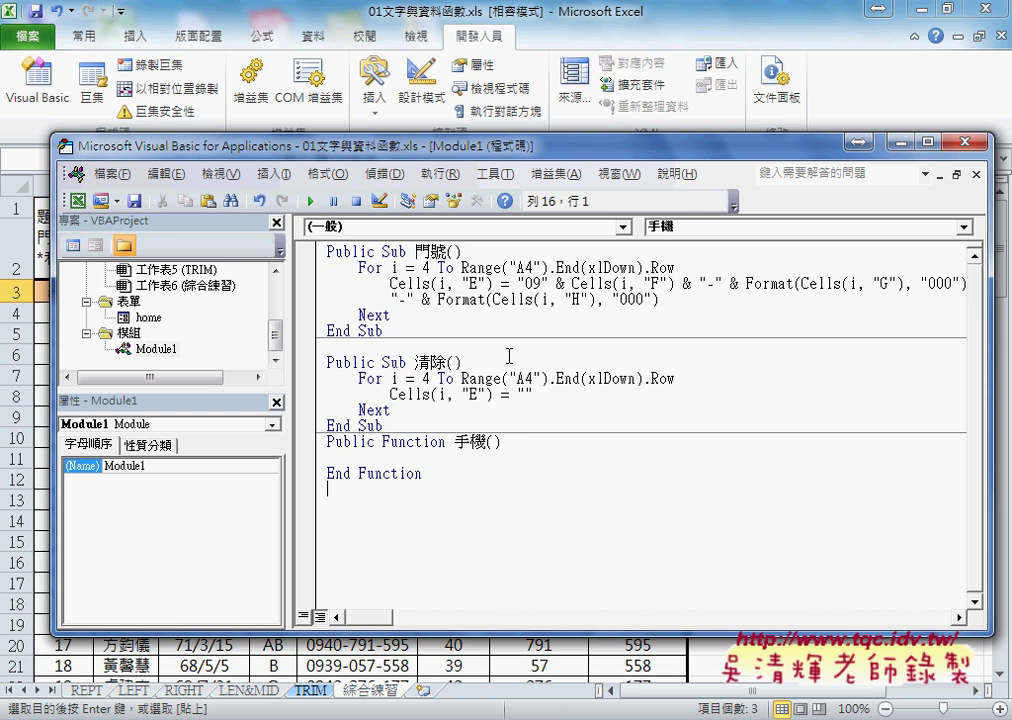
- Paste the copied header names inside the 手機() parentheses on the declaration line
left_click(600, 441)
key("shift+Left")
key("shift+Left")
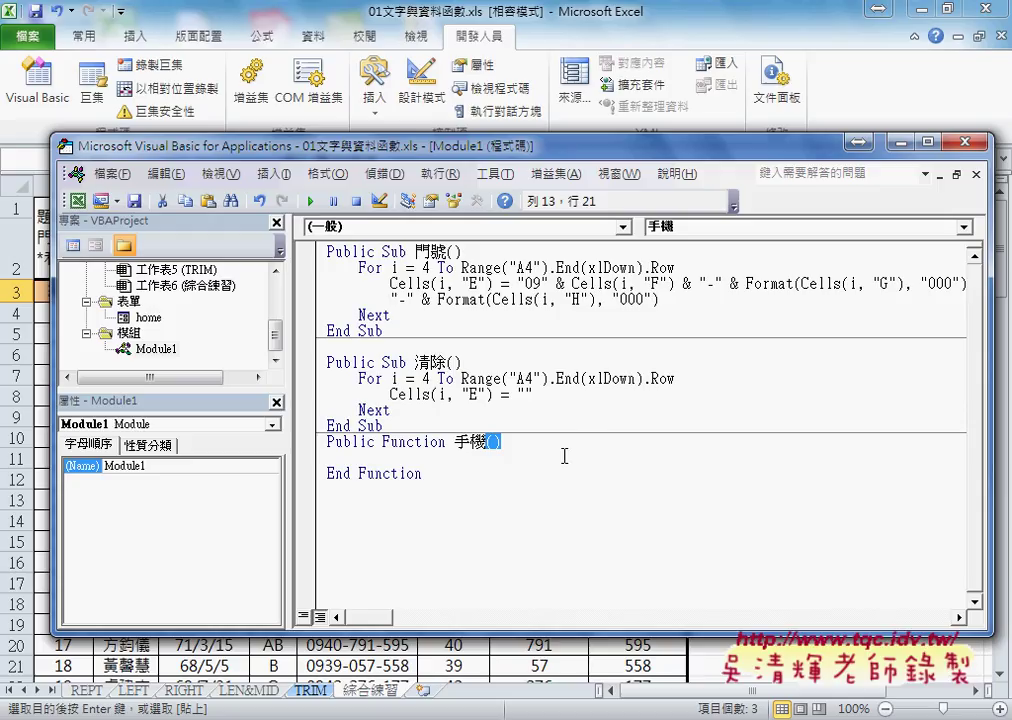
left_click(494, 442)
key("ctrl+v")
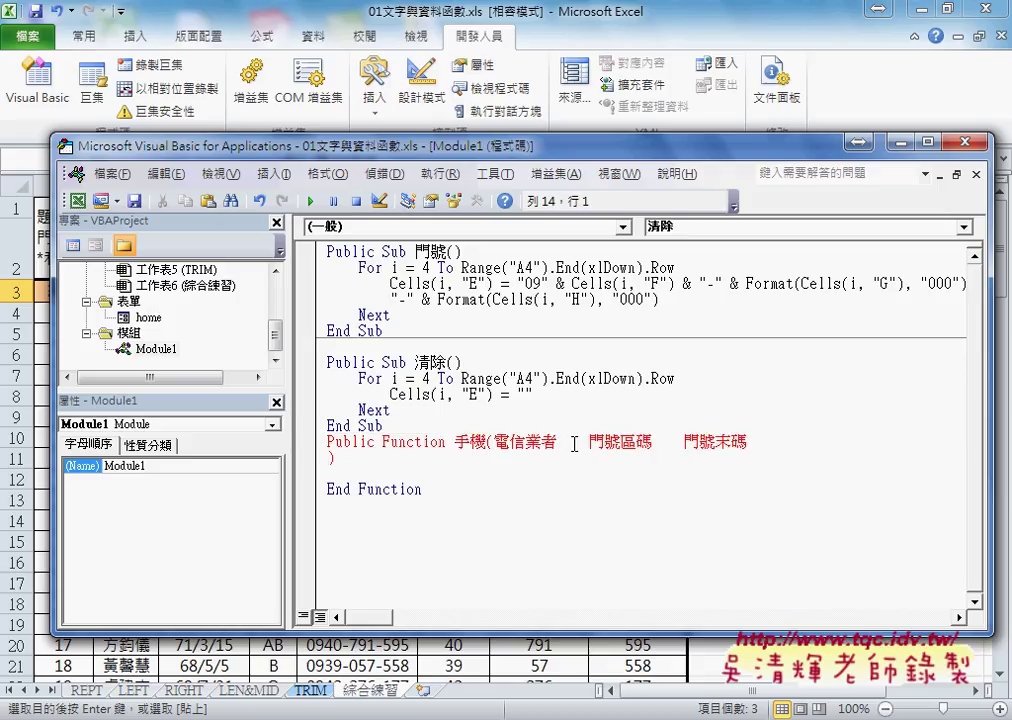
key("BackSpace")
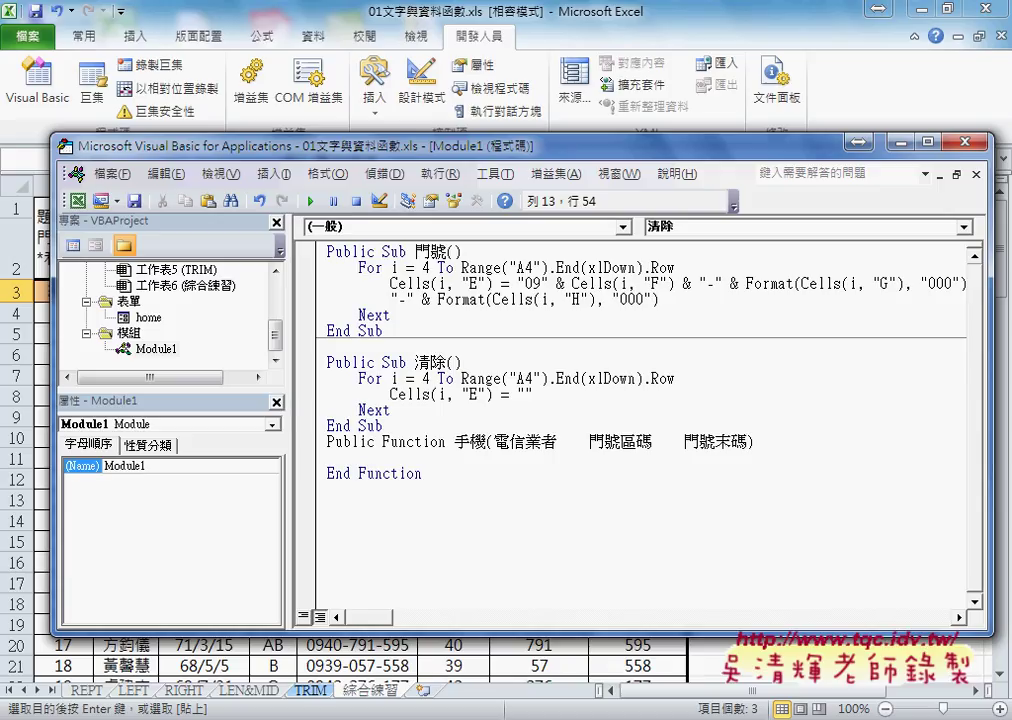
- Separate the parameters with commas and strip the 門號 prefixes, giving 電信業者, 區碼, 末碼
key("Left")
key("Left")
key("Left")
left_click_drag(589, 441, 557, 441)
type(",")
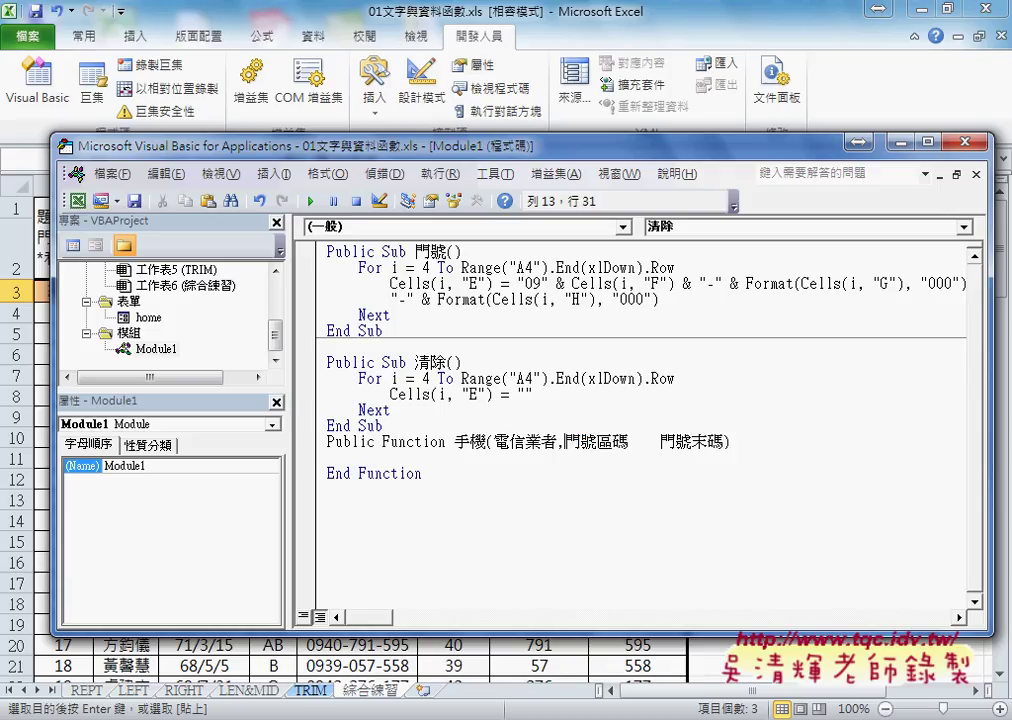
left_click_drag(660, 441, 627, 441)
type(",")
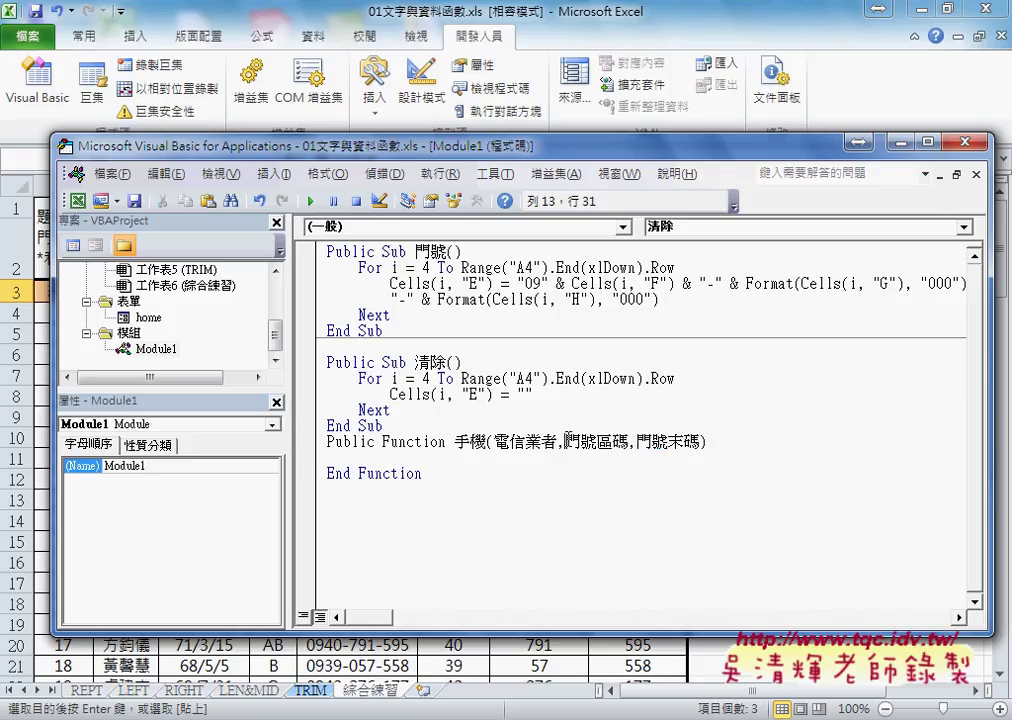
left_click_drag(565, 441, 639, 446)
key("Delete")
key("Delete")
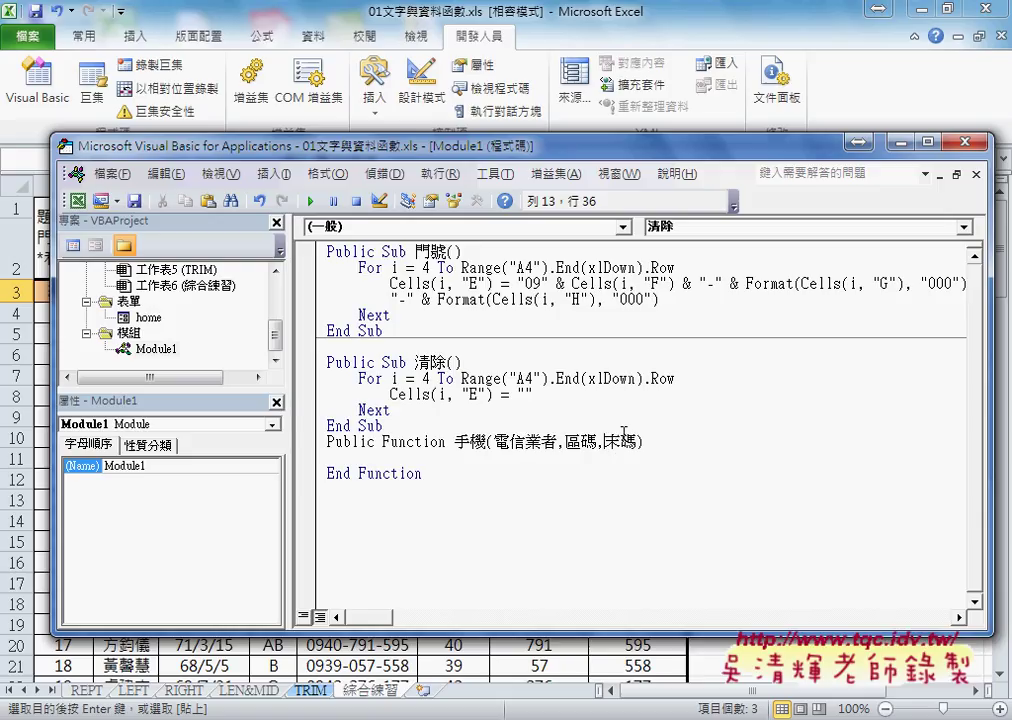
left_click_drag(645, 441, 491, 441)
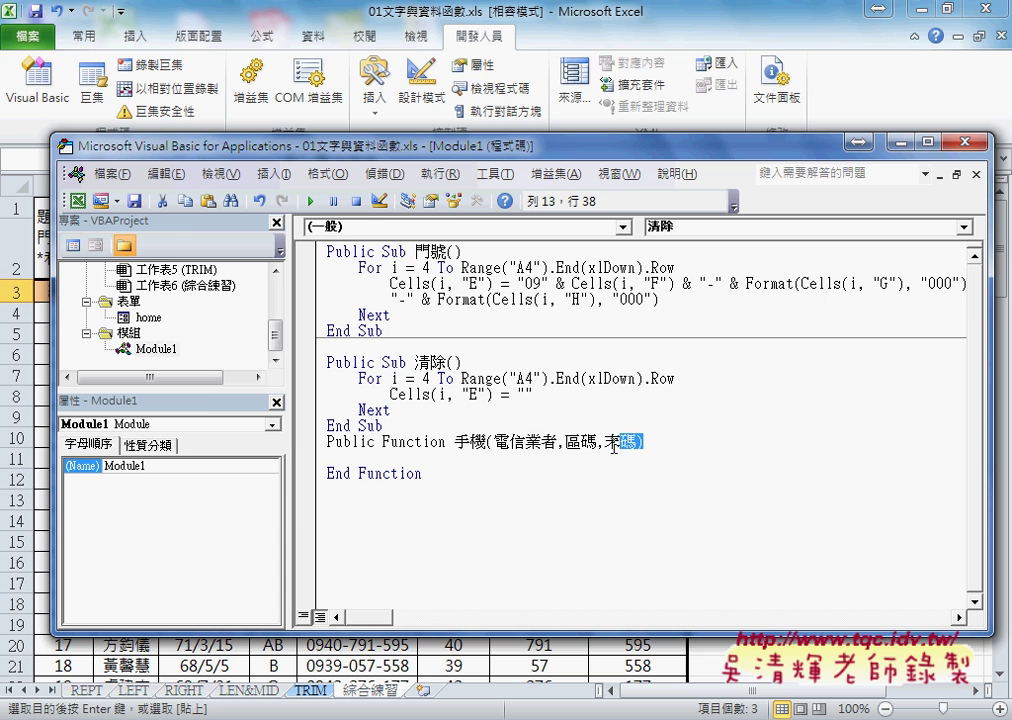
key("alt+F11")
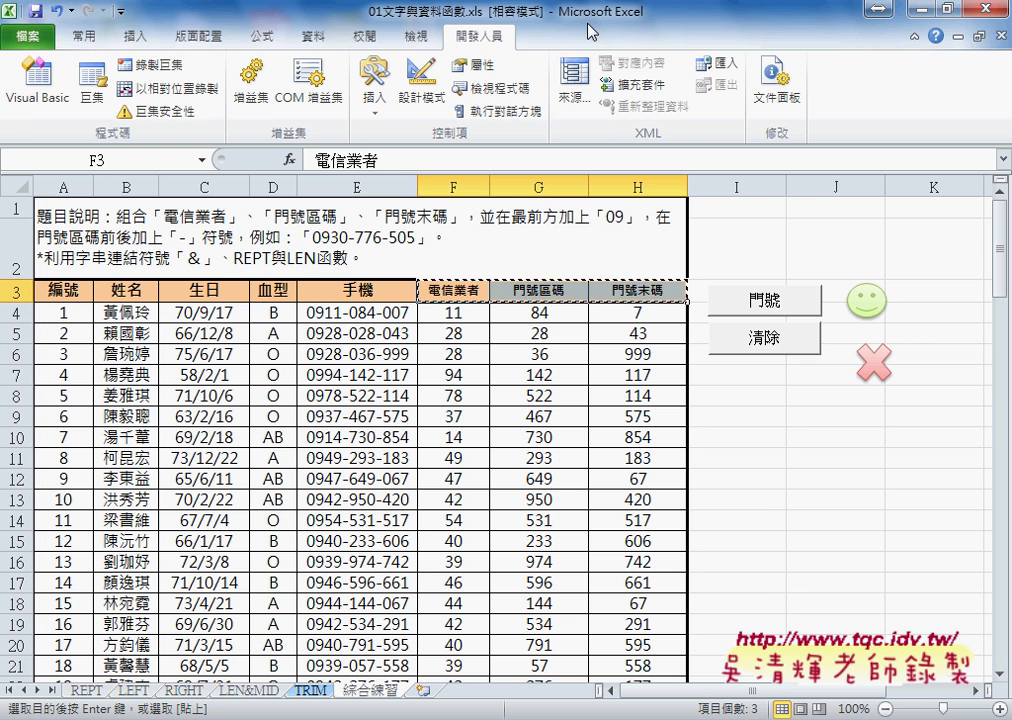
left_click(373, 311)
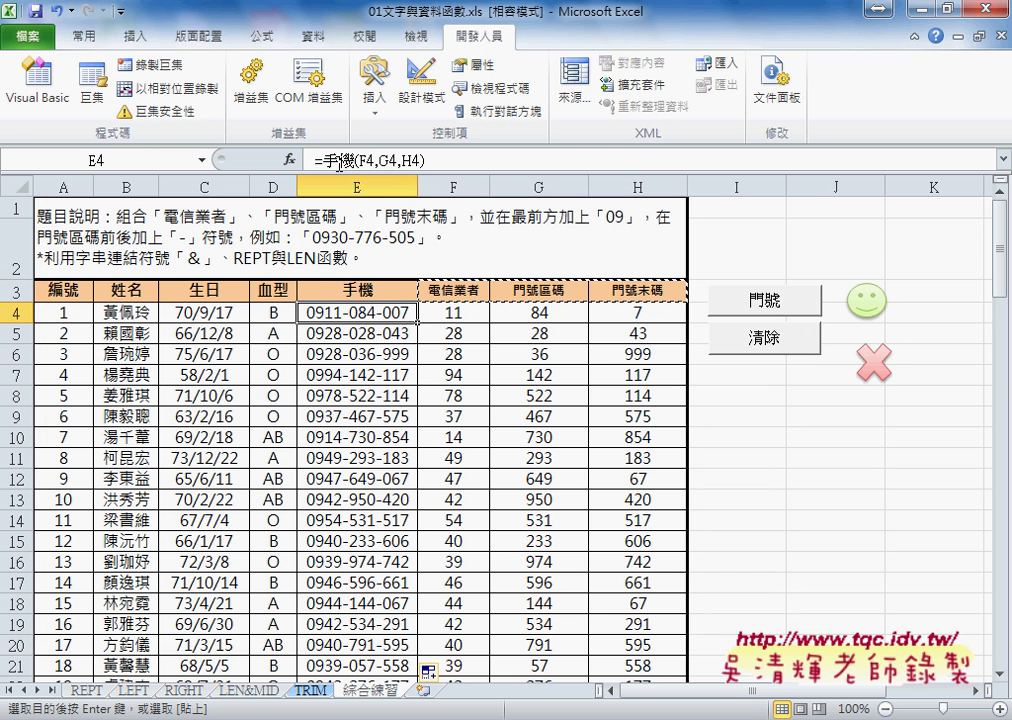
left_click(290, 159)
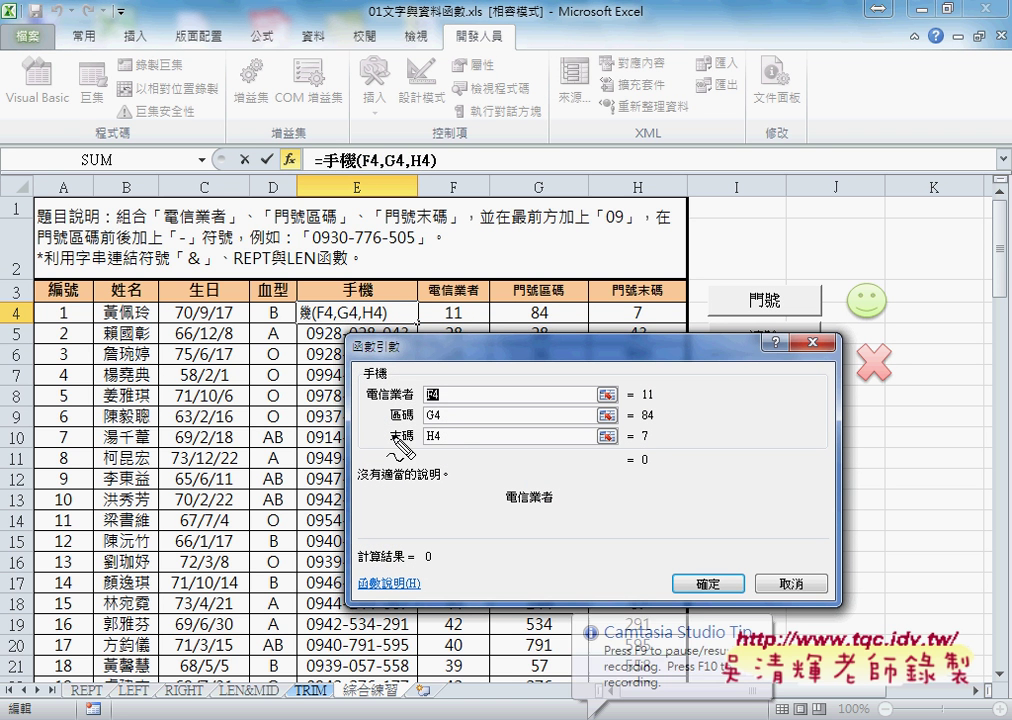
left_click_drag(418, 446, 379, 447)
left_click_drag(410, 374, 418, 445)
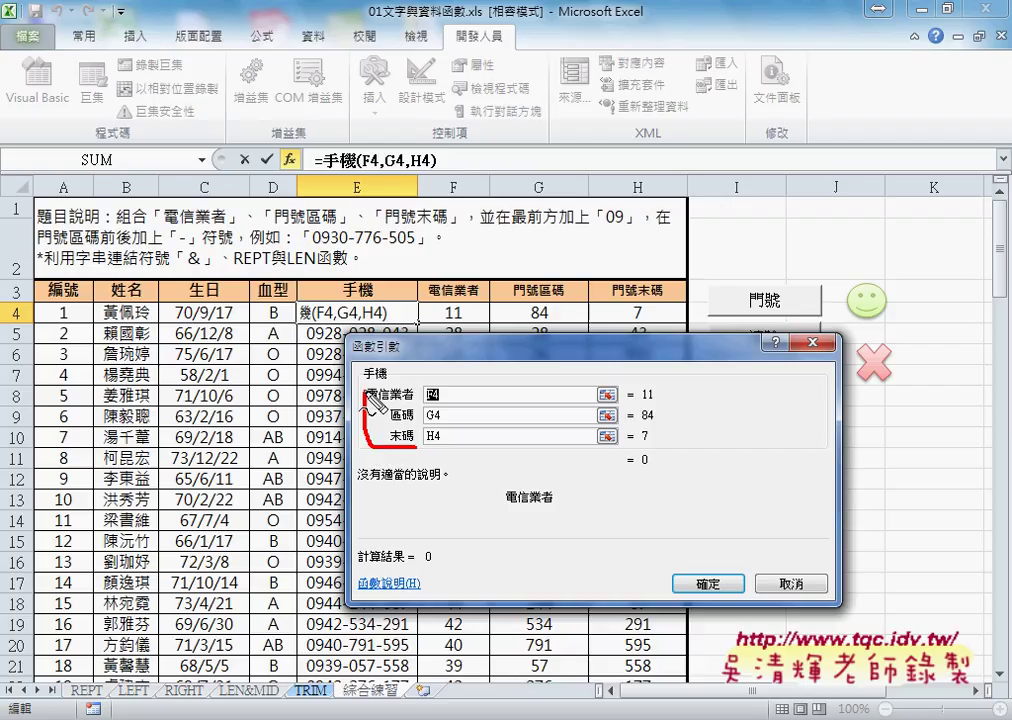
mouse_move(525, 590)
left_mouse_down()
mouse_move(480, 512)
mouse_move(405, 420)
mouse_move(422, 424)
left_mouse_up()
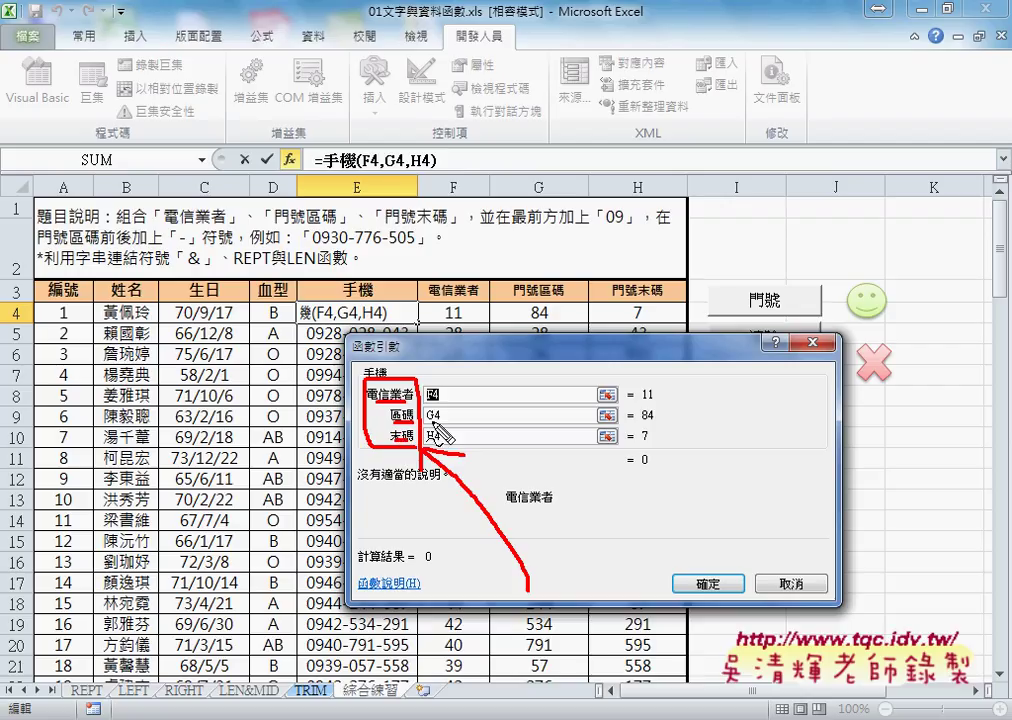
mouse_move(462, 302)
left_mouse_down()
mouse_move(468, 314)
mouse_move(442, 385)
left_mouse_up()
mouse_move(548, 316)
left_mouse_down()
mouse_move(452, 413)
mouse_move(462, 425)
left_mouse_up()
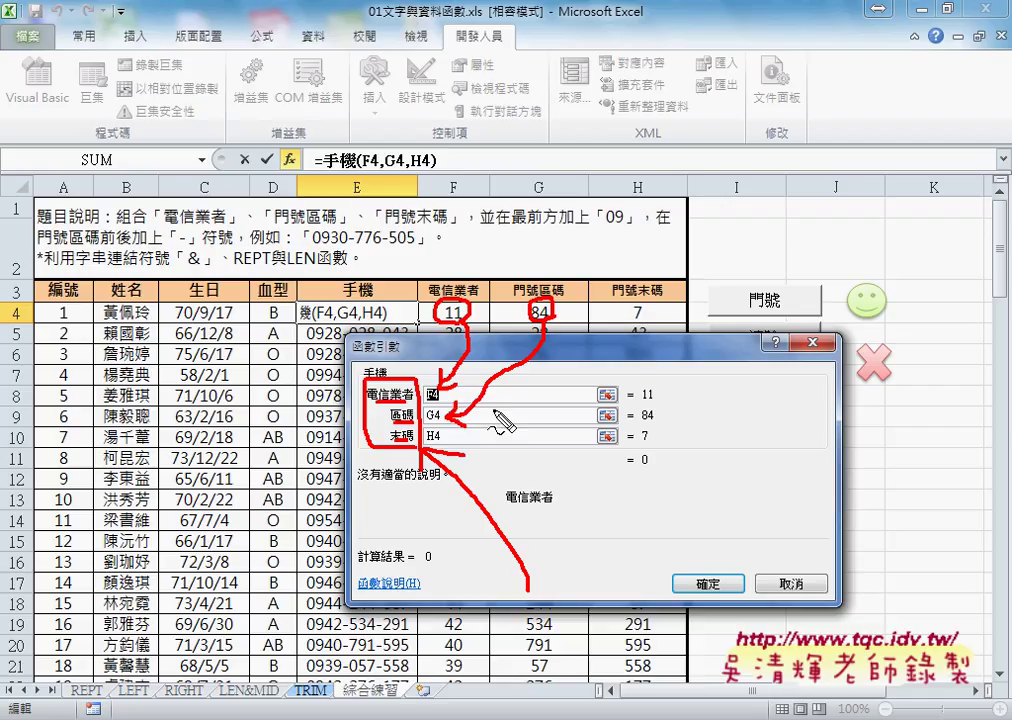
mouse_move(640, 292)
left_mouse_down()
mouse_move(463, 437)
mouse_move(462, 450)
left_mouse_up()
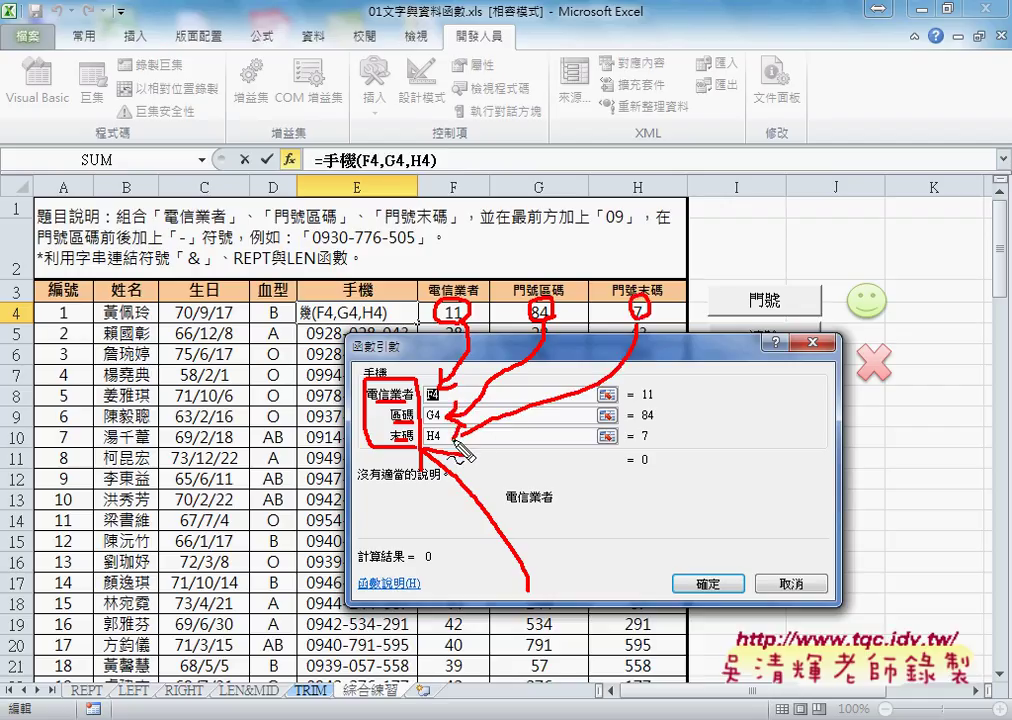
left_click_drag(325, 170, 363, 171)
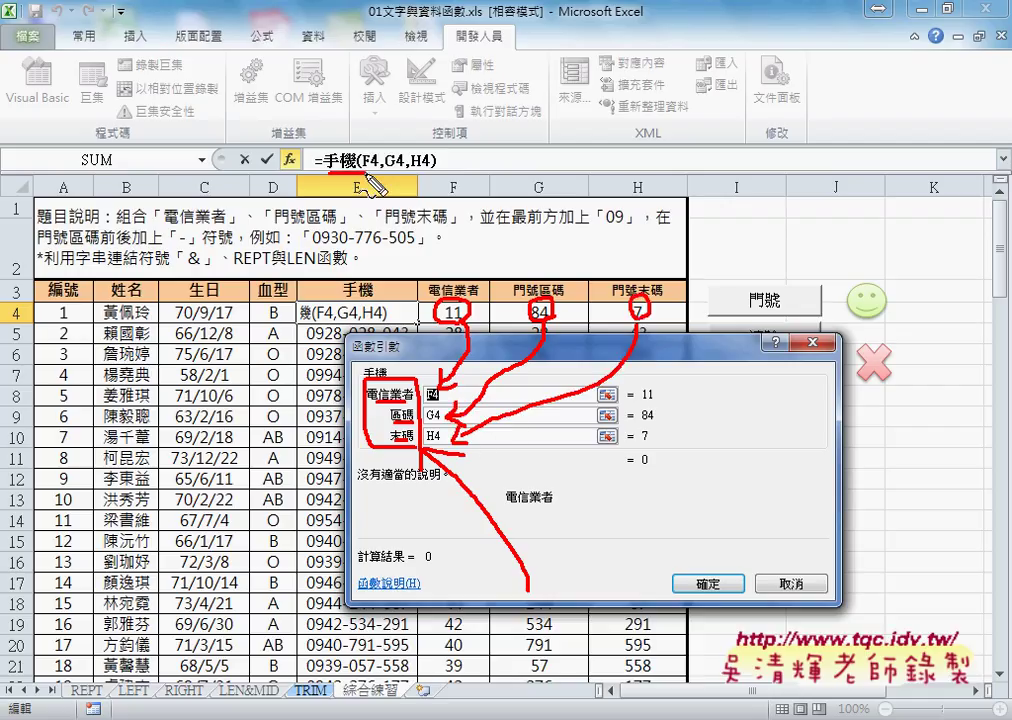
key("Escape")
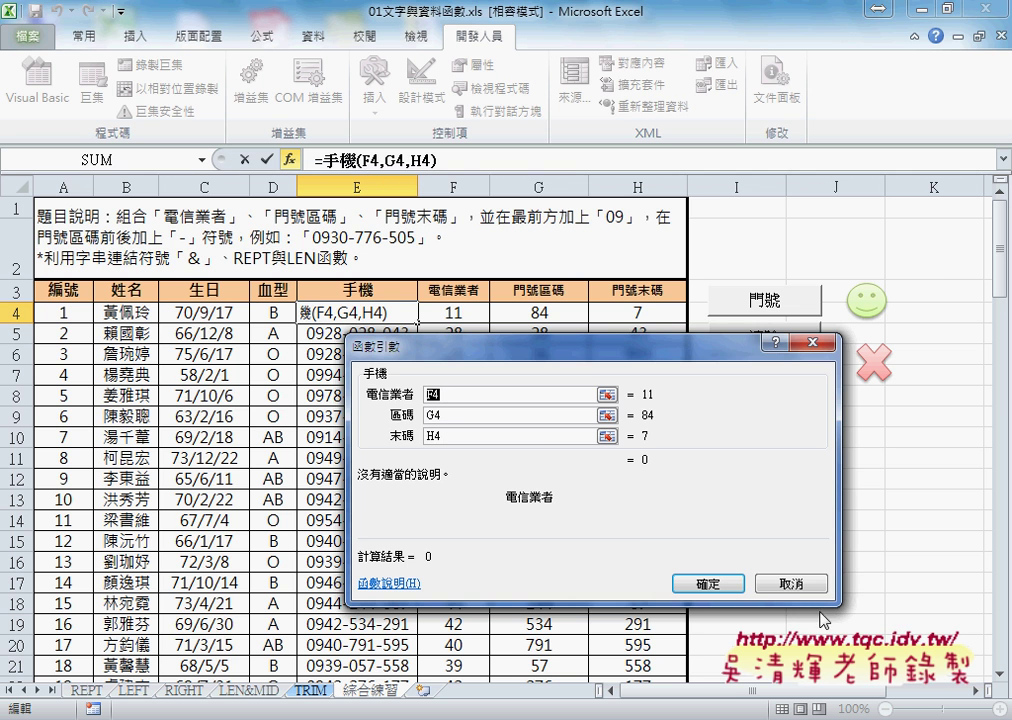
key("Return")
key("alt+F11")
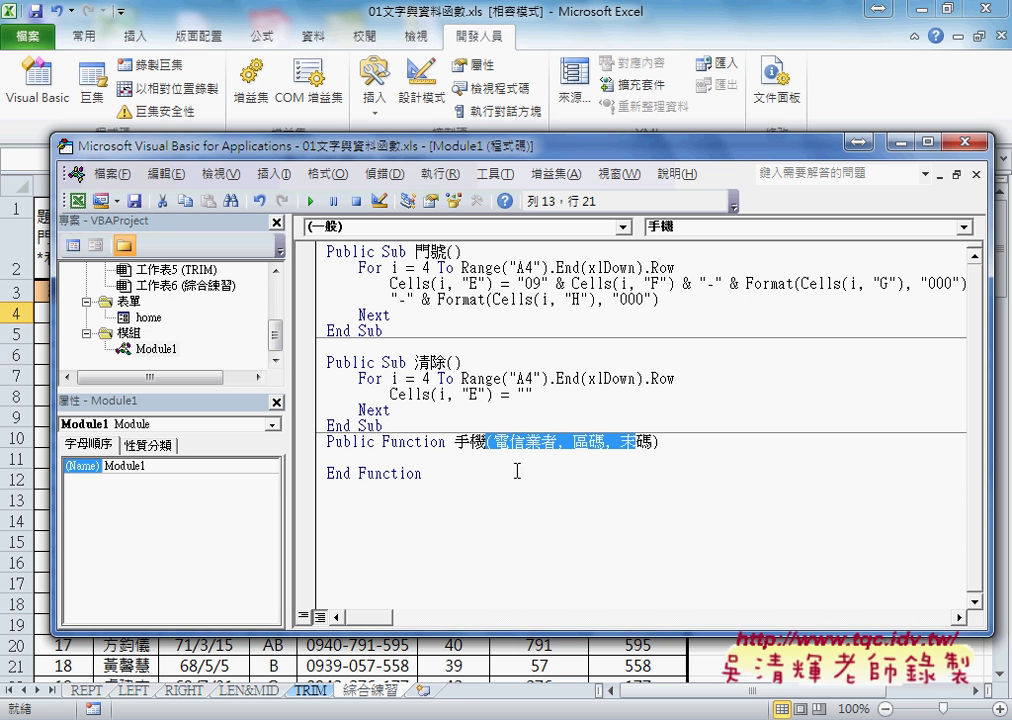
- Compare the 手機 function name with Cells(i, "E") in the 門號 loop and the worksheet
left_click(510, 441)
left_click_drag(455, 441, 486, 441)
key("ctrl+c")
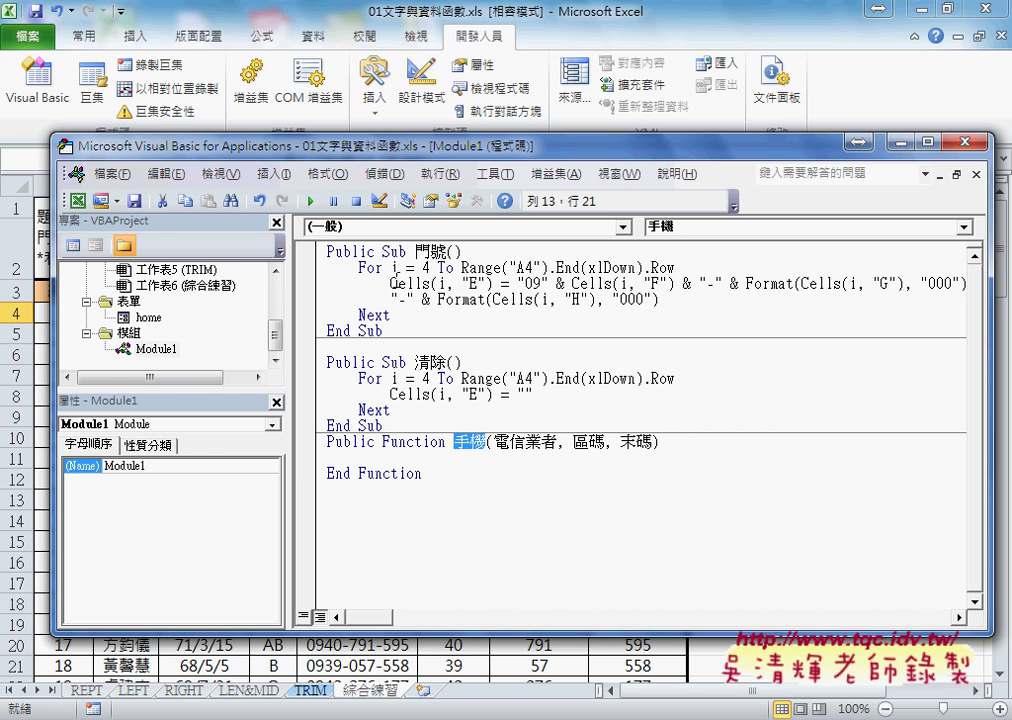
left_click_drag(390, 283, 487, 283)
left_click_drag(506, 157, 843, 170)
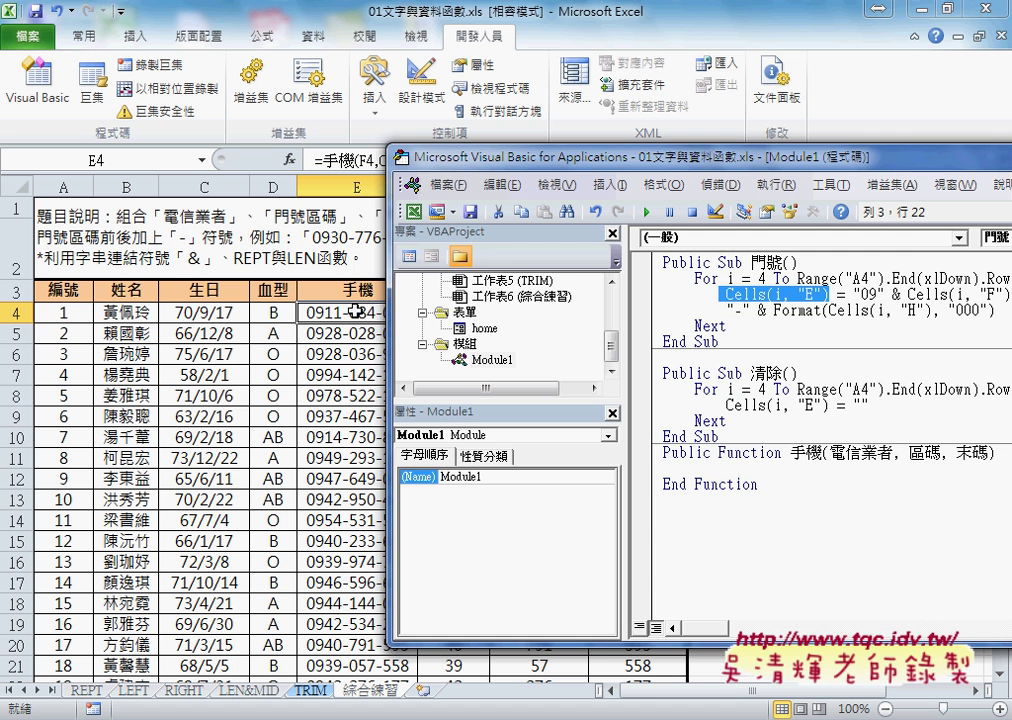
left_click_drag(745, 174, 467, 167)
left_click_drag(511, 446, 545, 446)
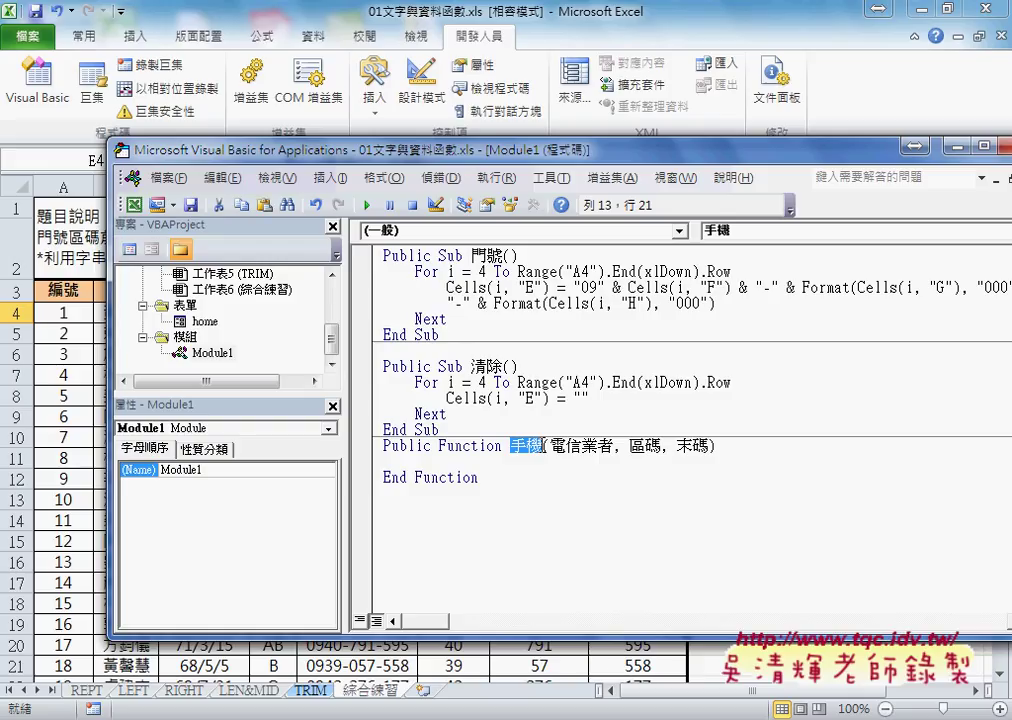
- Start an indented line in the function body beginning with 手機
left_click(510, 465)
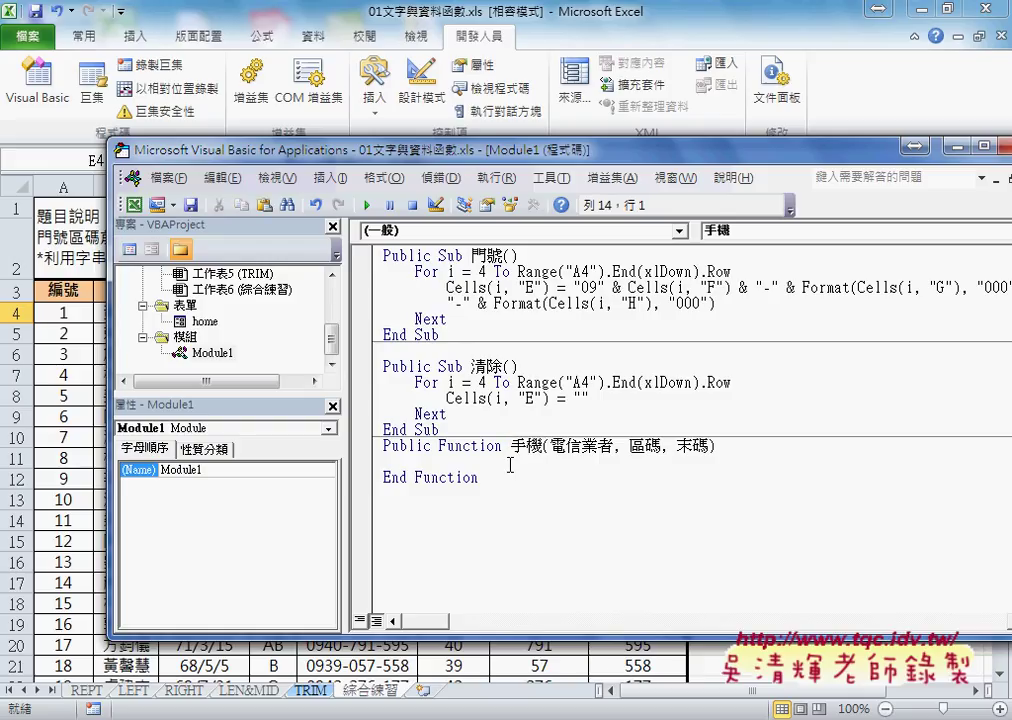
key("Tab")
key("ctrl+v")
- Copy the "09" & Cells… Format expression from Sub 門號 and paste it after 手機 =
left_click_drag(686, 152, 549, 150)
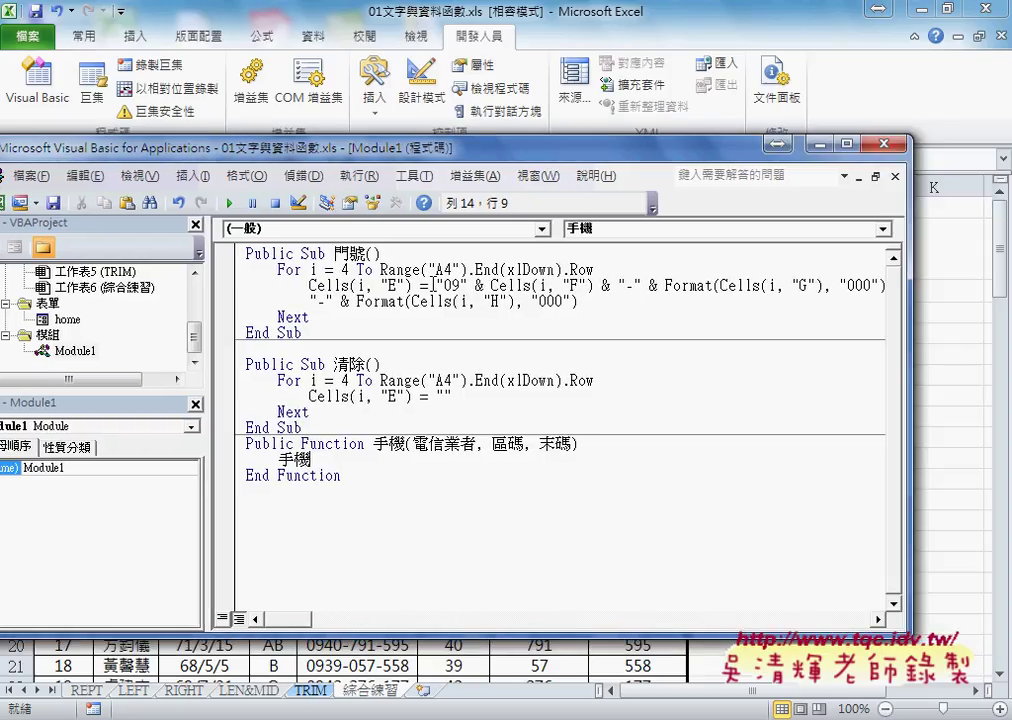
left_click_drag(419, 285, 588, 300)
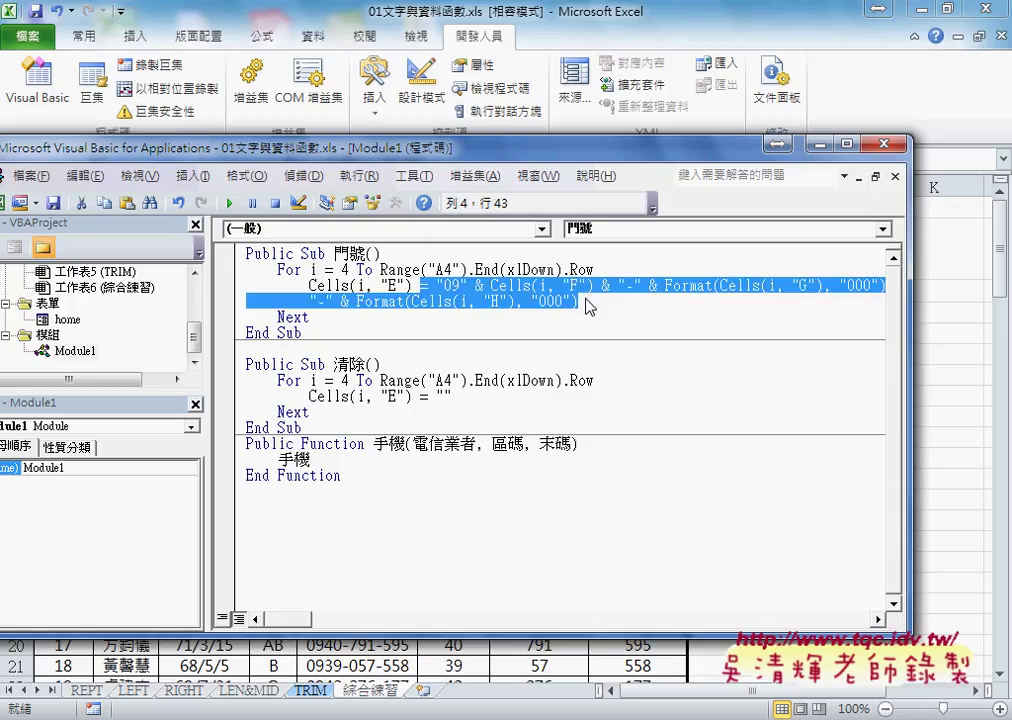
left_click(337, 457)
type("= \"09\" & Cells(i, \"F\") & \"-\" & Format(Cells(i, \"G\"), \"000\") & _         \"-\" & Format(Cells(i, \"H\"), \"000\")")
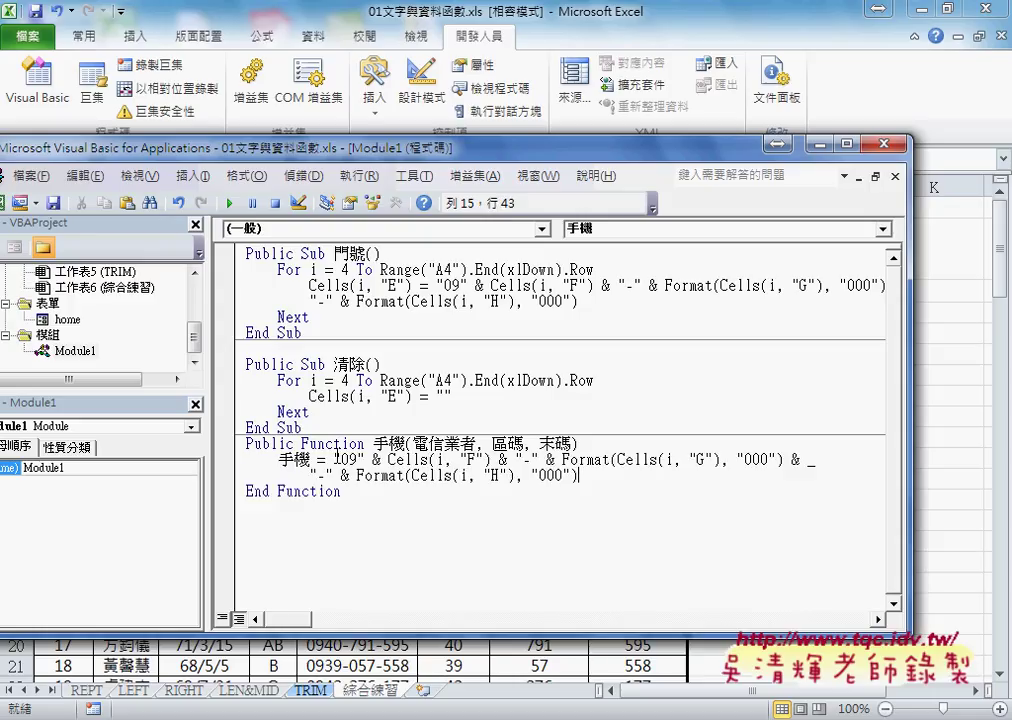
- Select Cells(i, "F") in the pasted expression for replacement by the 電信業者 parameter
left_click(387, 462)
double_click(478, 460)
left_click_drag(490, 460, 308, 460)
mouse_move(560, 148)
left_mouse_down()
mouse_move(598, 315)
mouse_move(620, 354)
left_mouse_up()
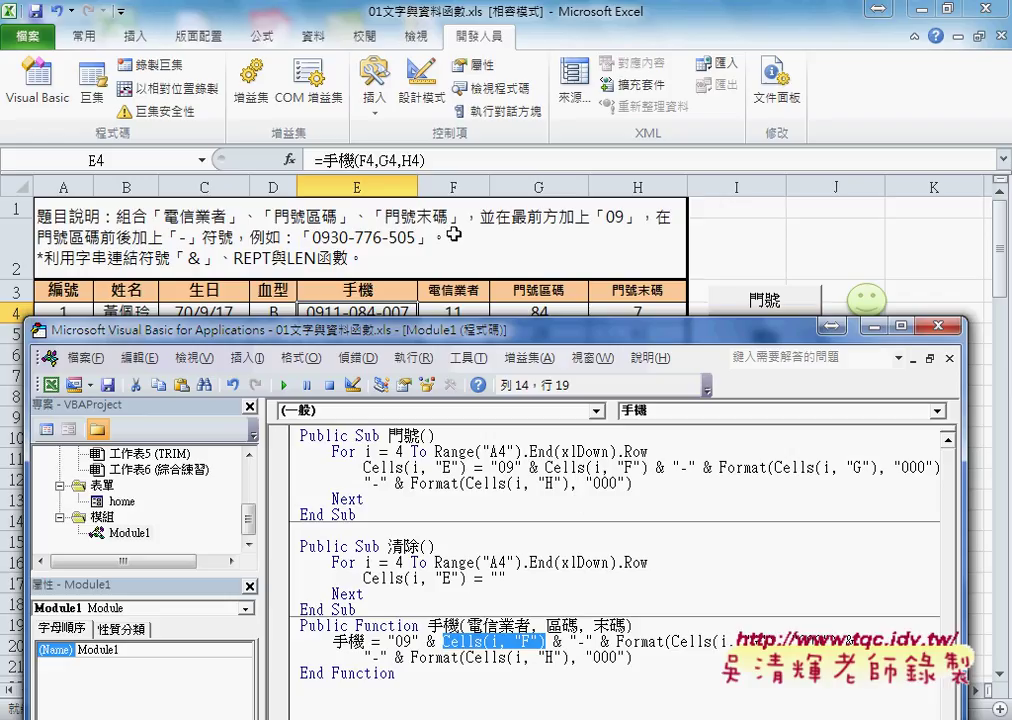
double_click(497, 625)
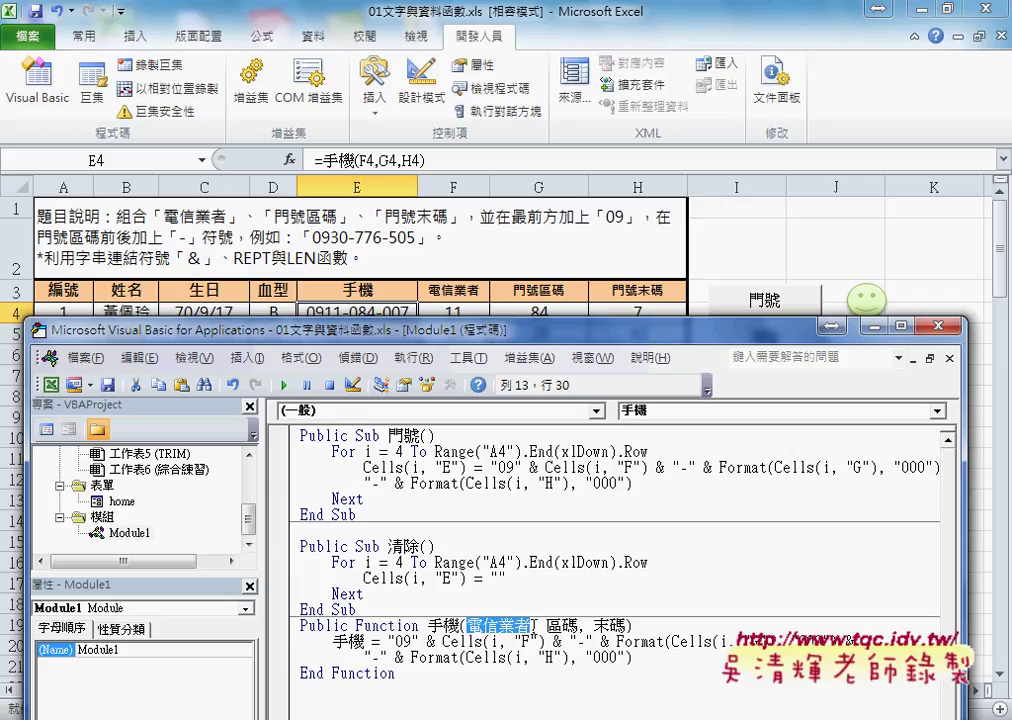
left_click_drag(443, 641, 523, 645)
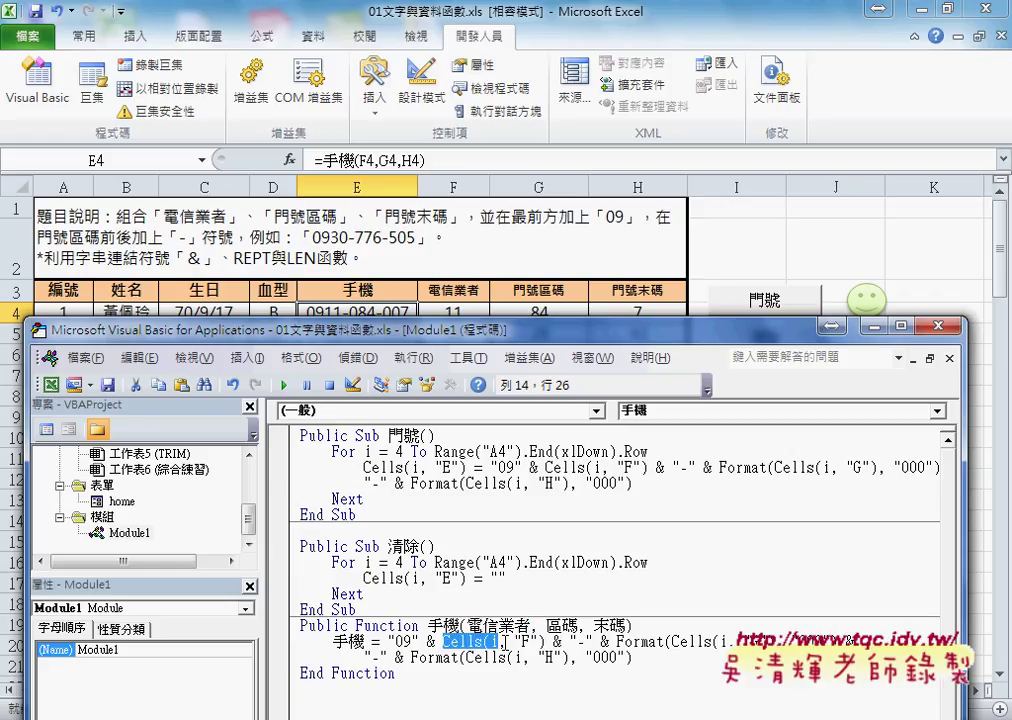
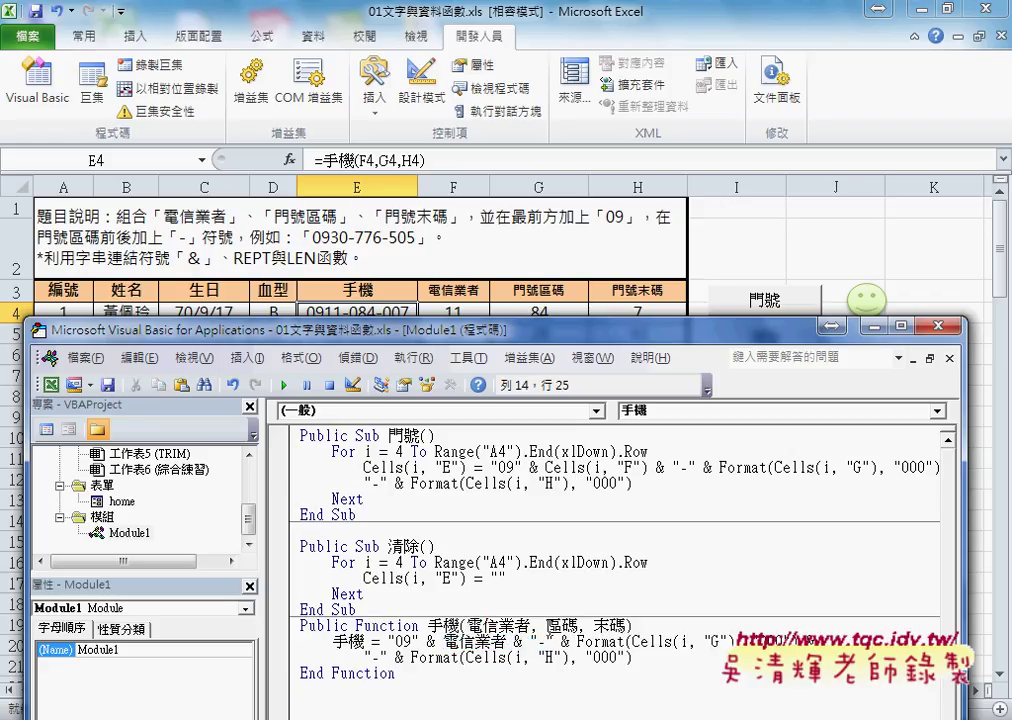
- In the 手機 Format calls, replace Cells(i, "G") with 區碼 and Cells(i, "H") with 末碼
double_click(560, 625)
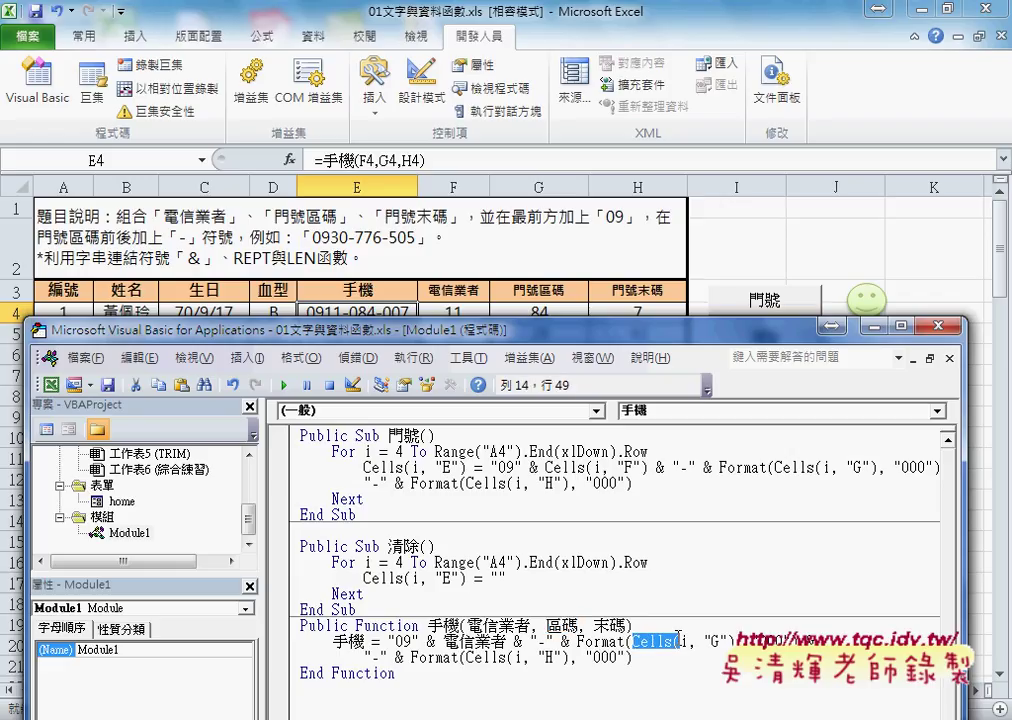
mouse_move(632, 641)
left_mouse_down()
mouse_move(730, 641)
mouse_move(695, 648)
left_mouse_up()
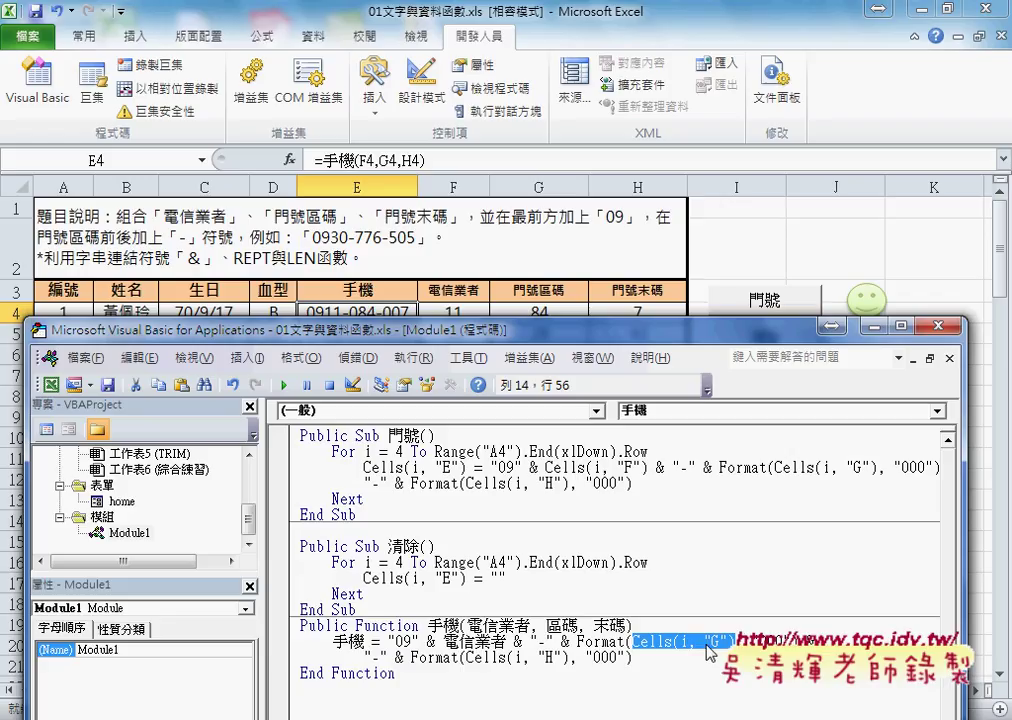
type("區碼")
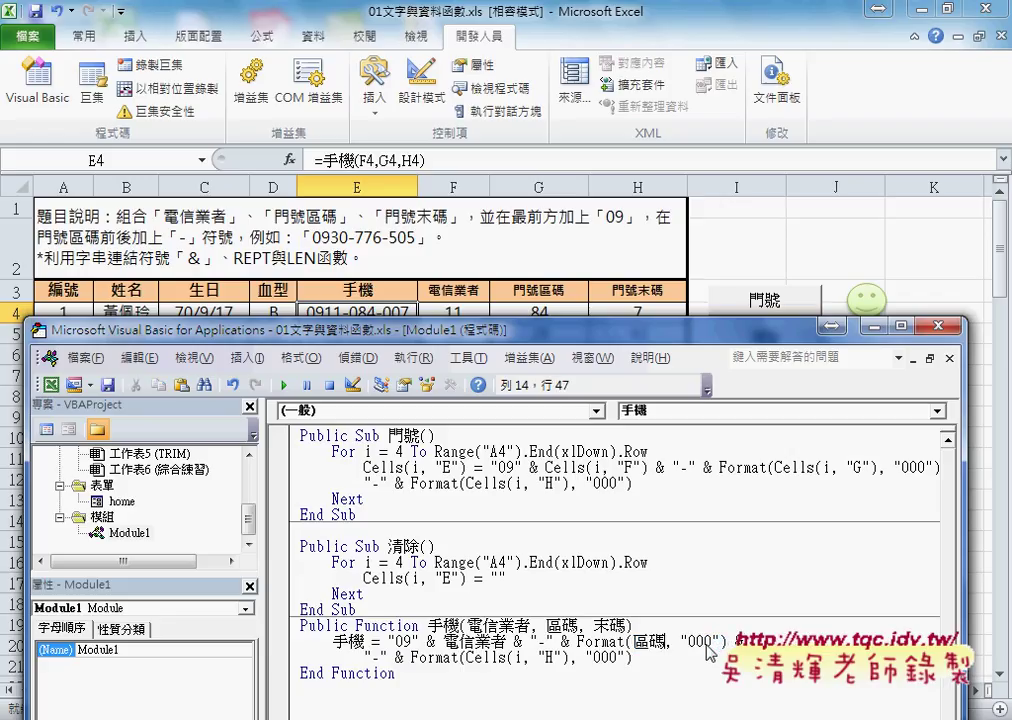
left_click_drag(593, 624, 627, 624)
key("ctrl+c")
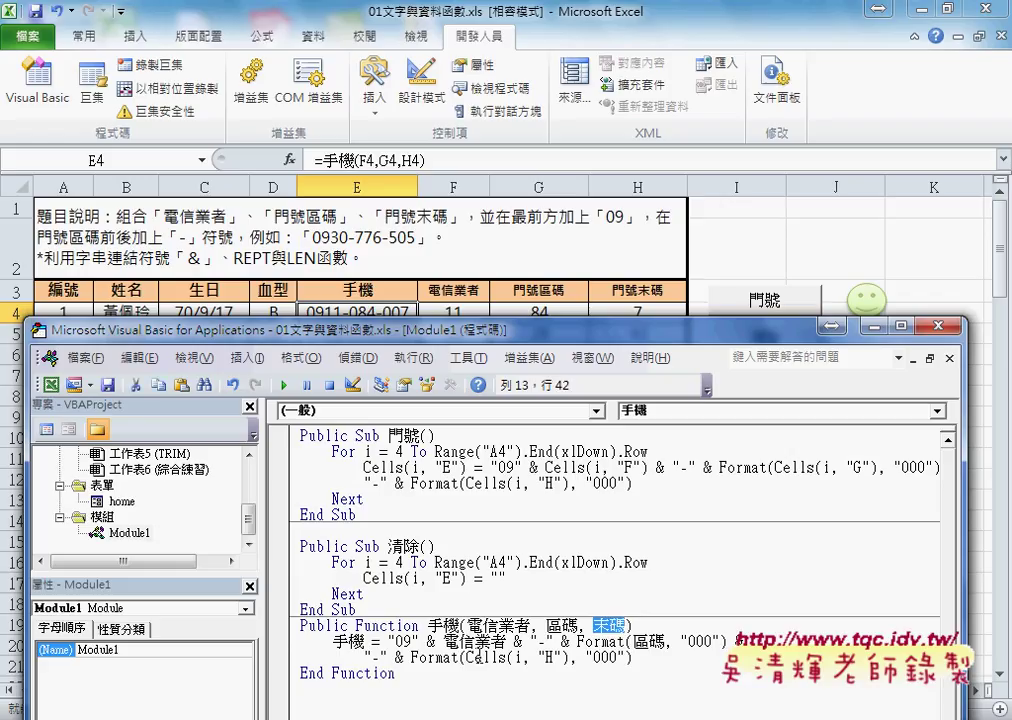
left_click_drag(466, 657, 573, 658)
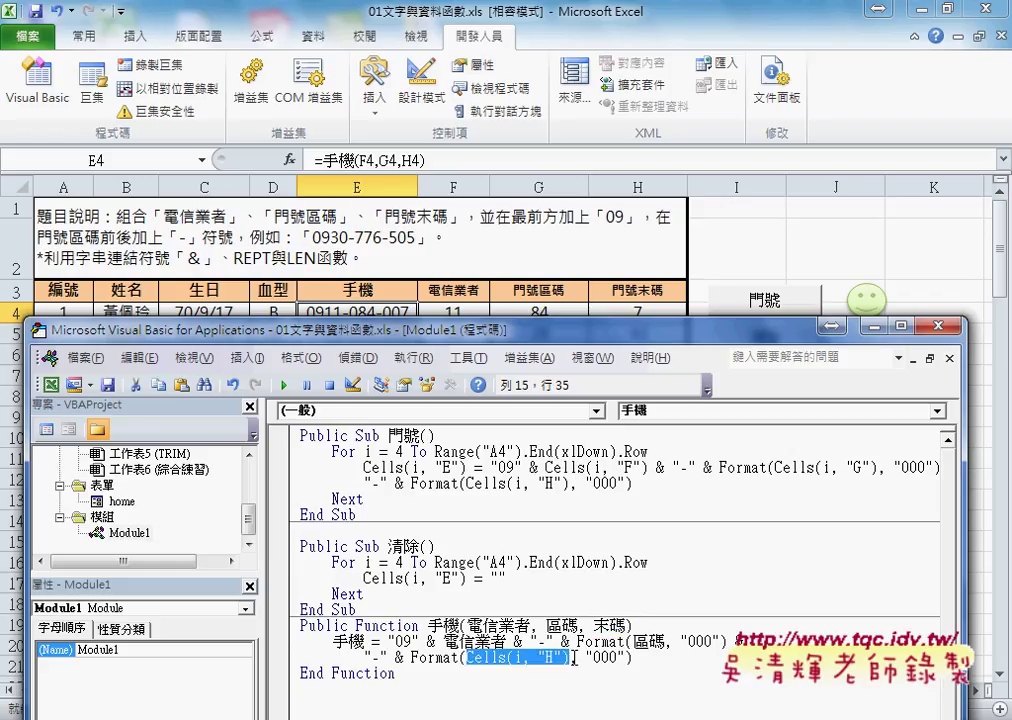
key("ctrl+v")
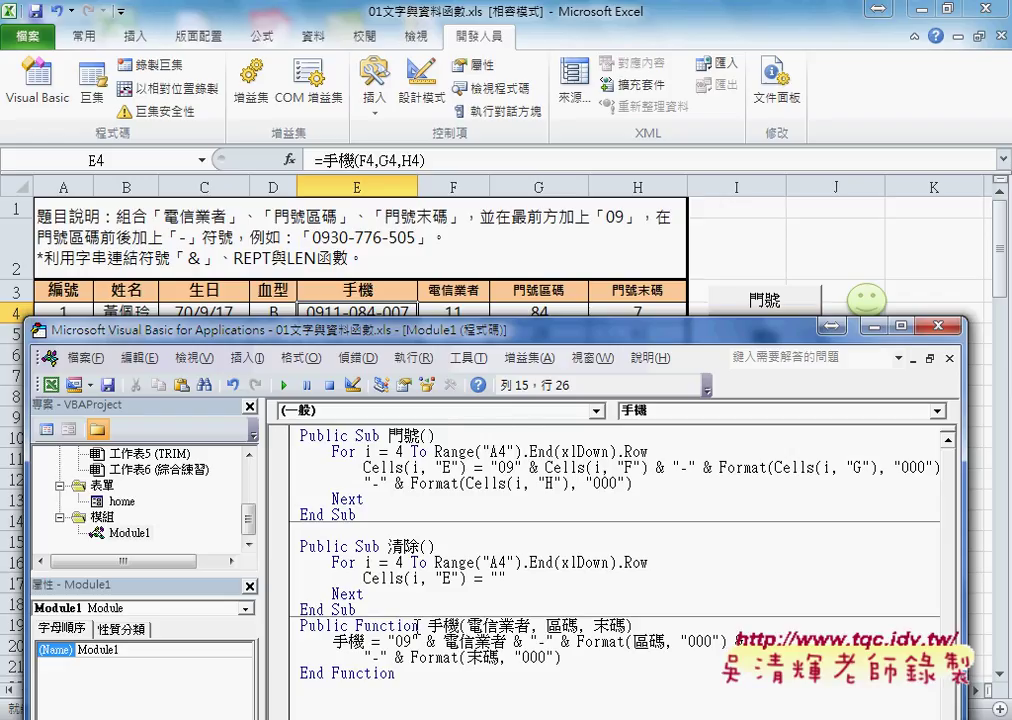
left_click_drag(466, 626, 626, 625)
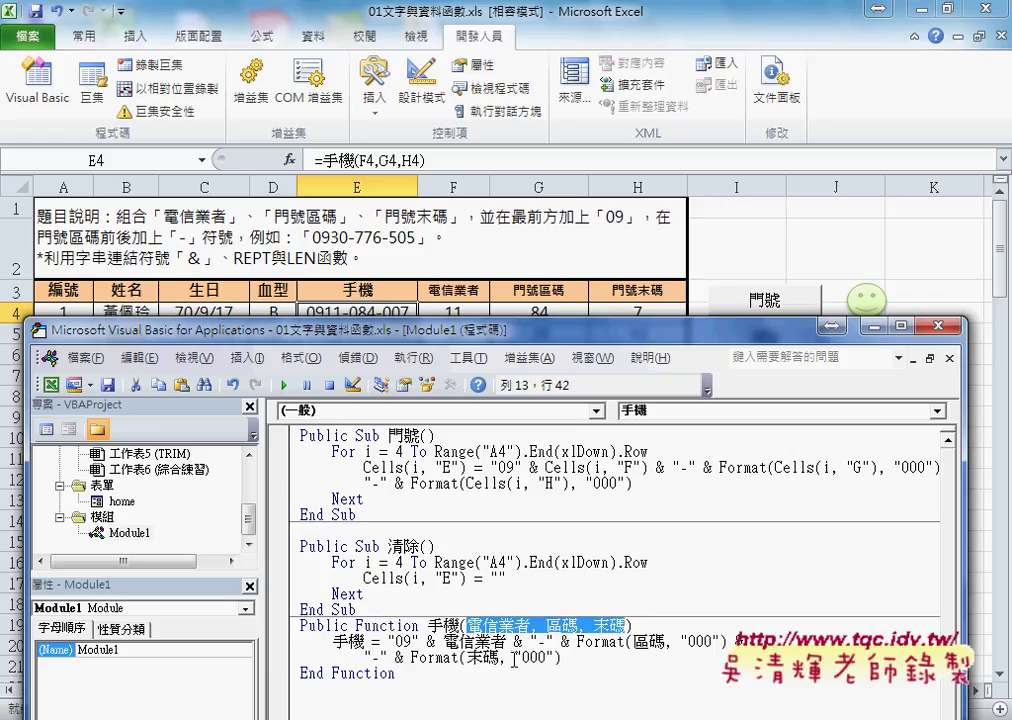
left_click_drag(561, 658, 392, 641)
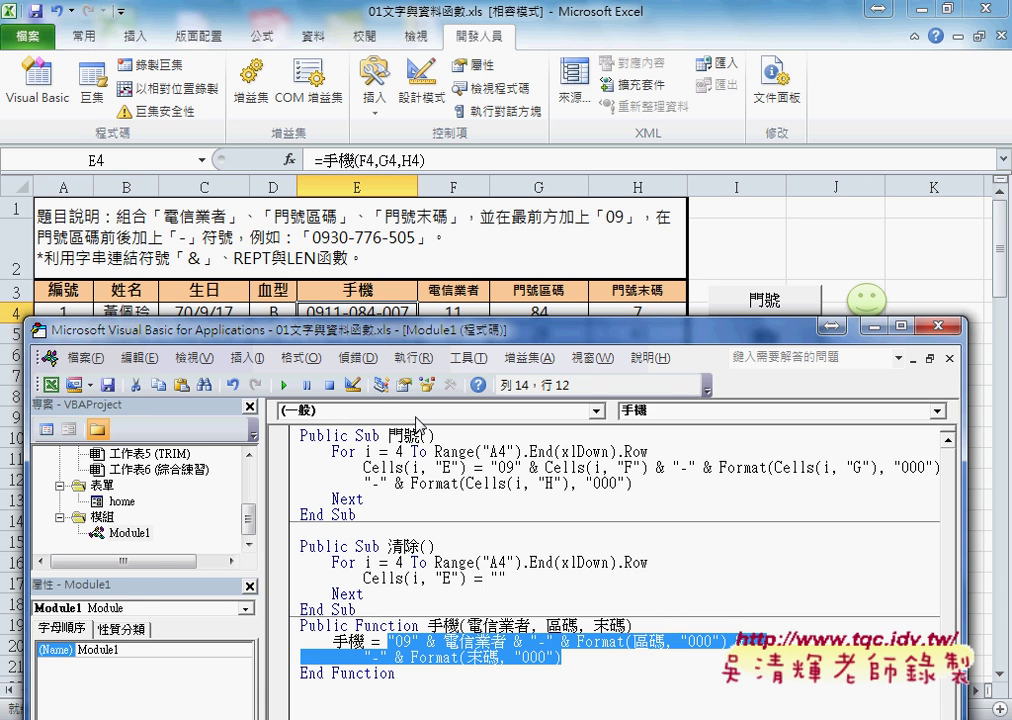
left_click_drag(454, 338, 650, 356)
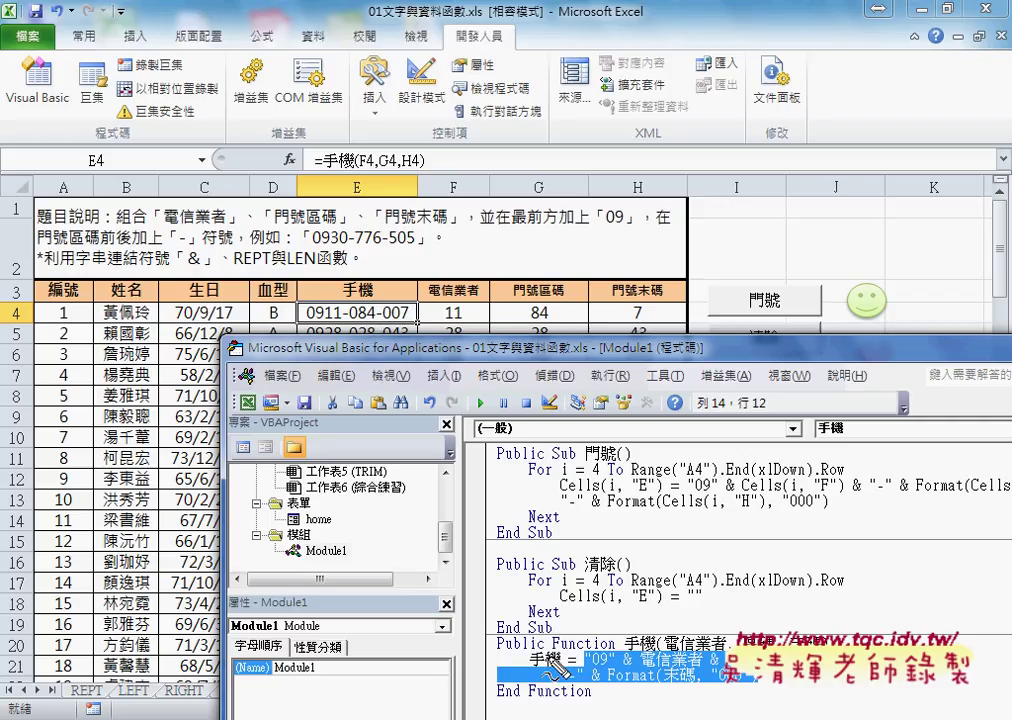
mouse_move(524, 673)
left_mouse_down()
mouse_move(370, 341)
mouse_move(433, 337)
left_mouse_up()
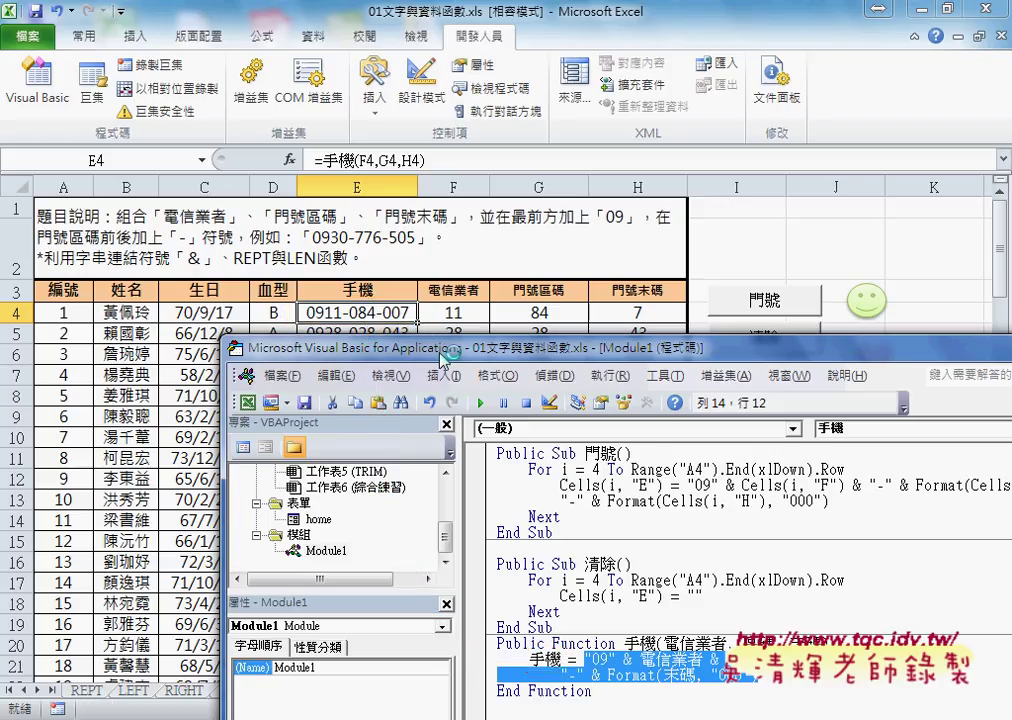
left_click_drag(449, 353, 369, 341)
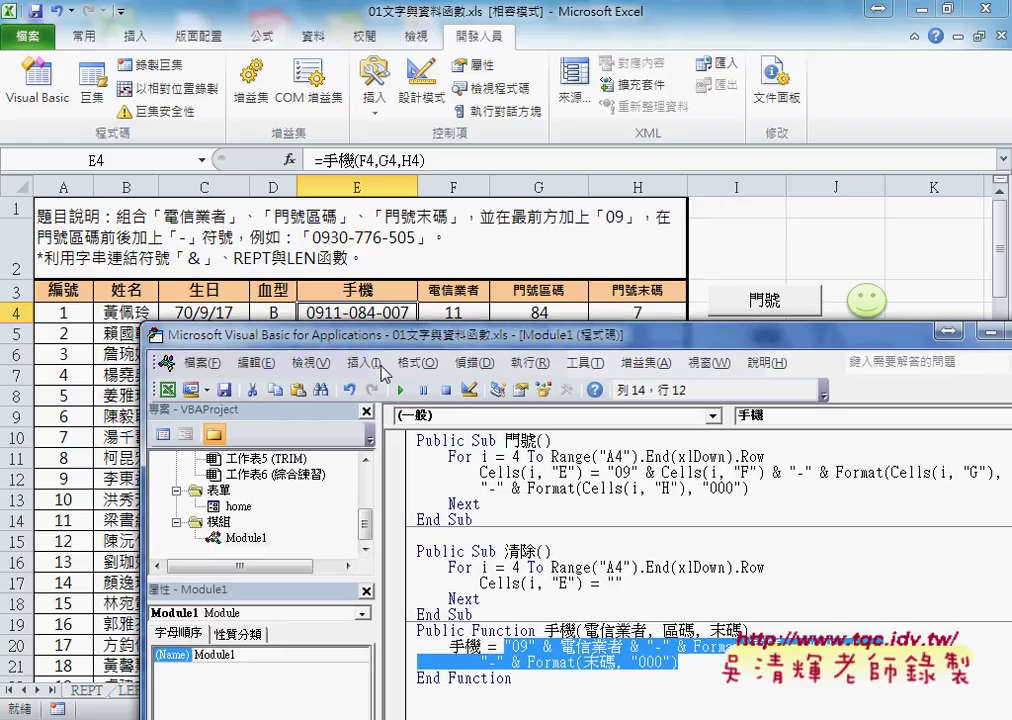
mouse_move(514, 679)
left_mouse_down()
mouse_move(455, 660)
mouse_move(417, 631)
left_mouse_up()
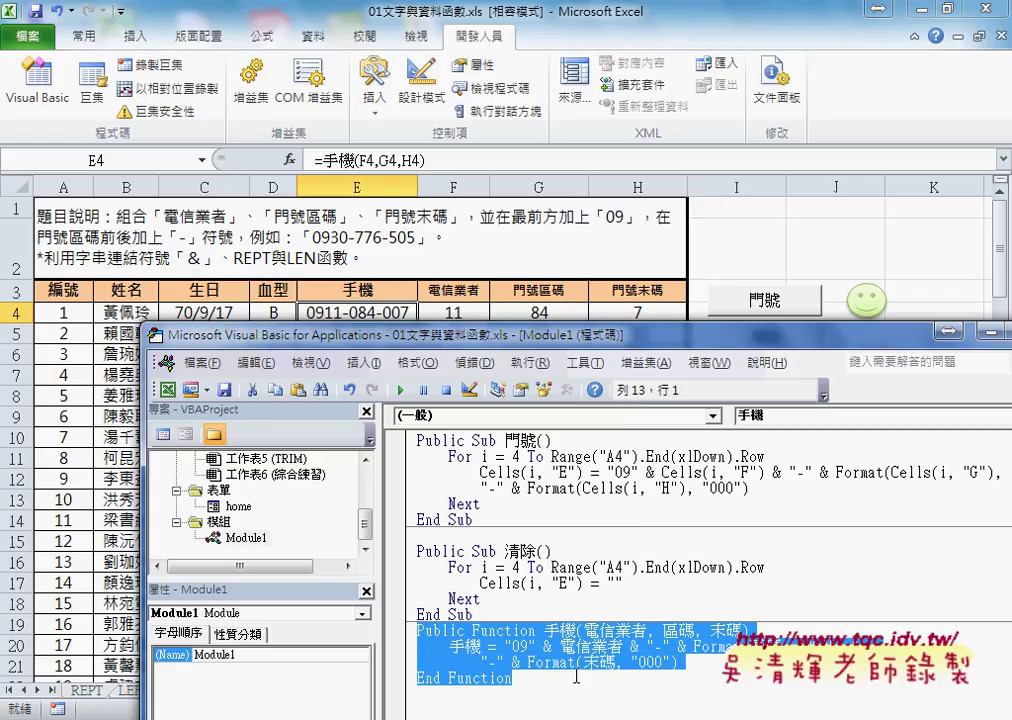
double_click(455, 677)
left_click(418, 634, "shift")
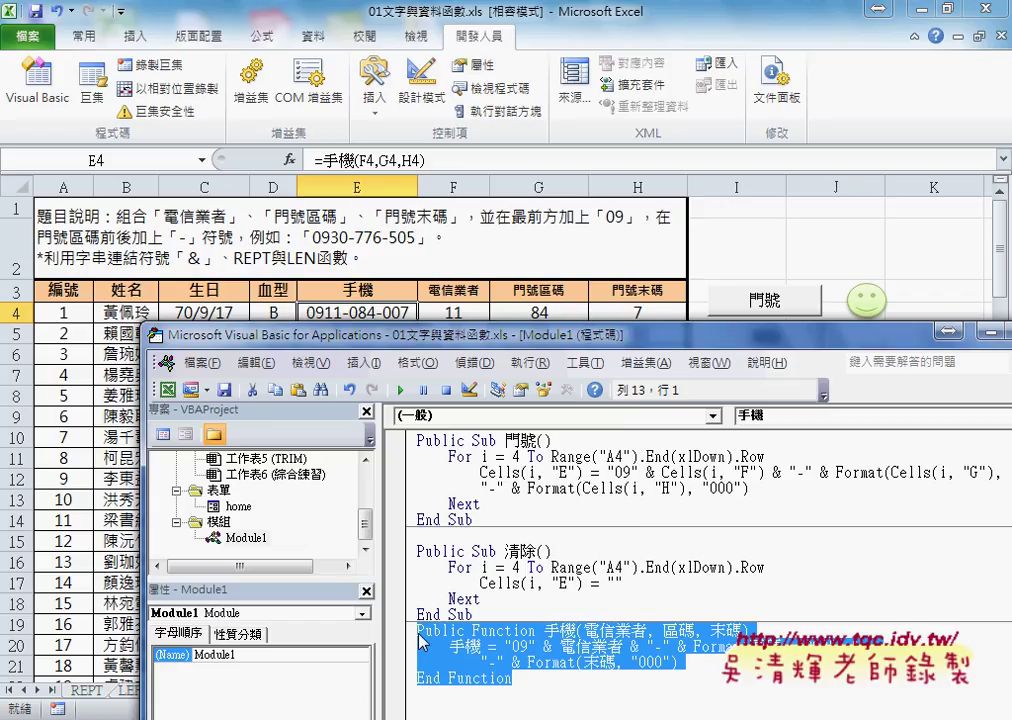